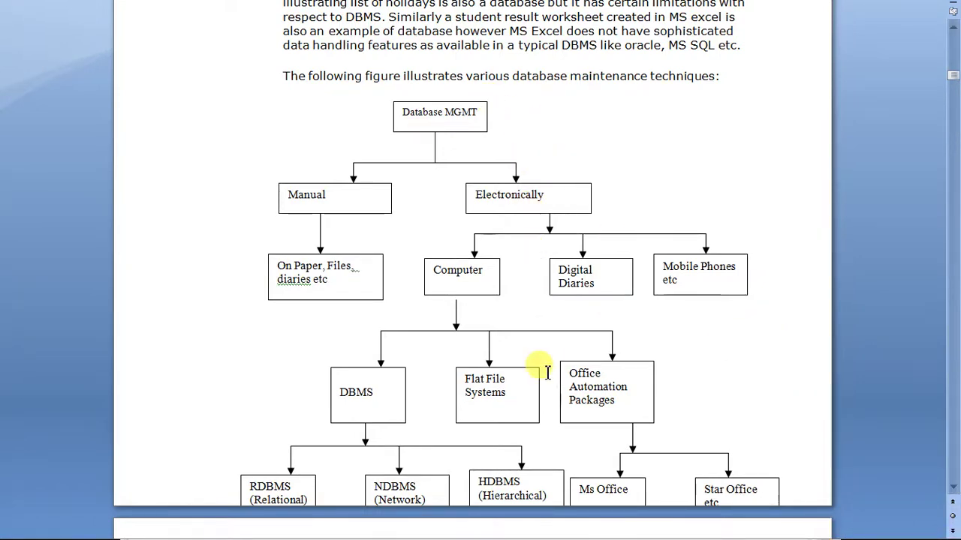
# Step: Enlarge the document to 132% in full-screen view and examine the Database MGMT chart
pyautogui.press('Escape')
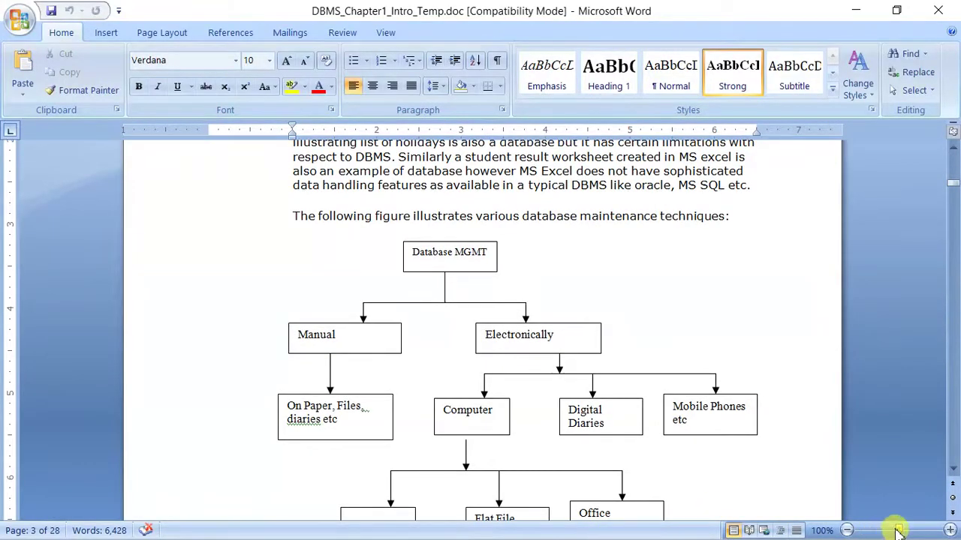
pyautogui.click(902, 532)
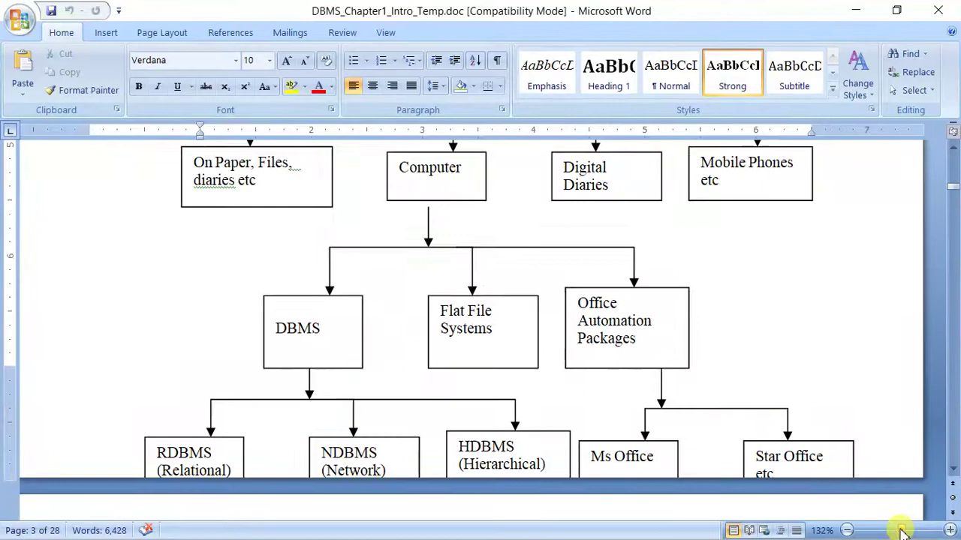
pyautogui.hotkey('alt', 'v')
pyautogui.press('u')
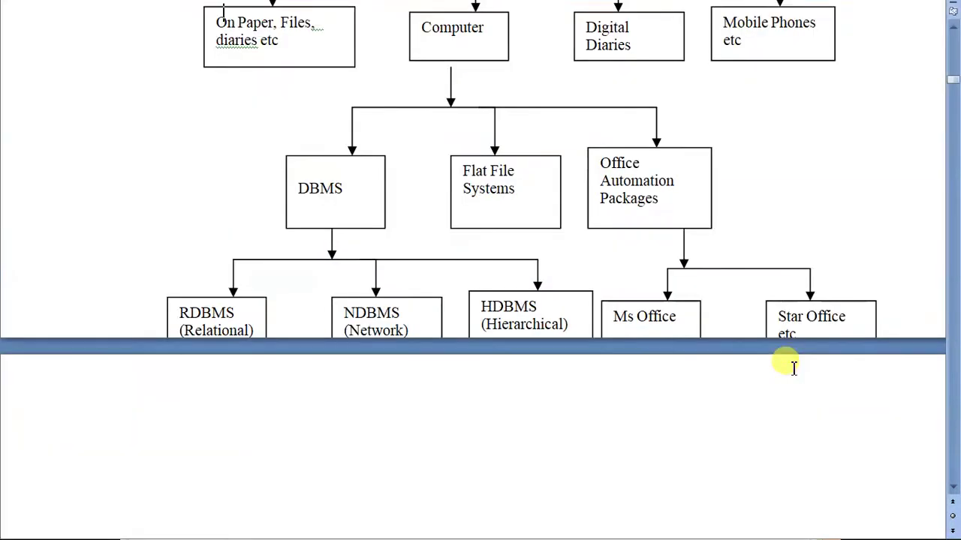
pyautogui.scroll(4, 788, 365)
pyautogui.scroll(1, 794, 368)
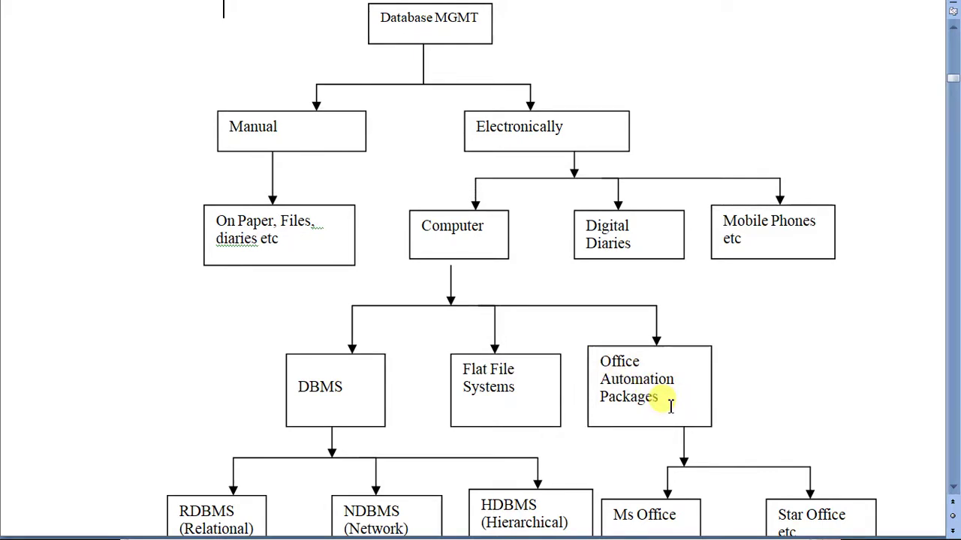
# Step: Switch to the blank Excel workbook and enter the headers Name in D8 and DOB in E8
pyautogui.hotkey('alt', 'Tab')
pyautogui.hotkey('alt', 'Tab')
pyautogui.hotkey('alt', 'Tab')
pyautogui.hotkey('alt', 'Tab')
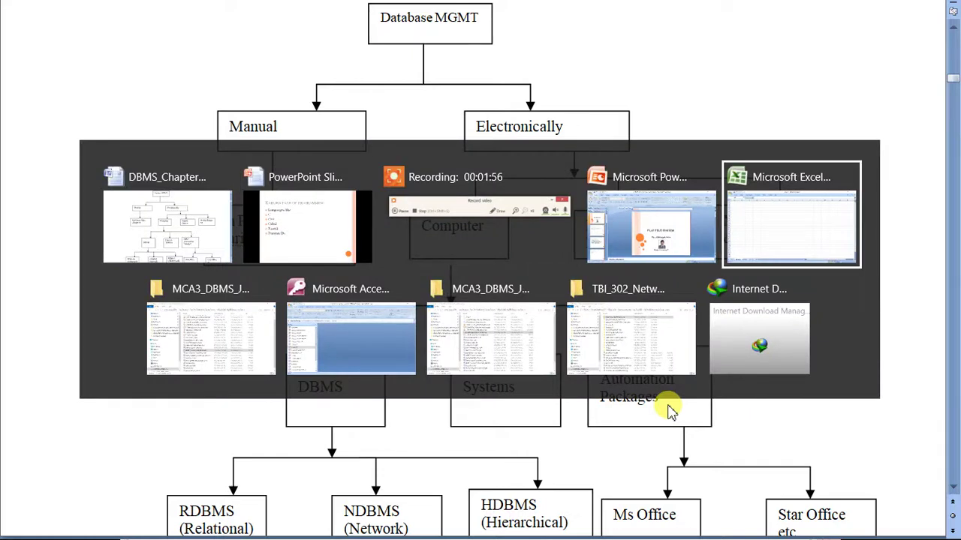
pyautogui.write('Name')
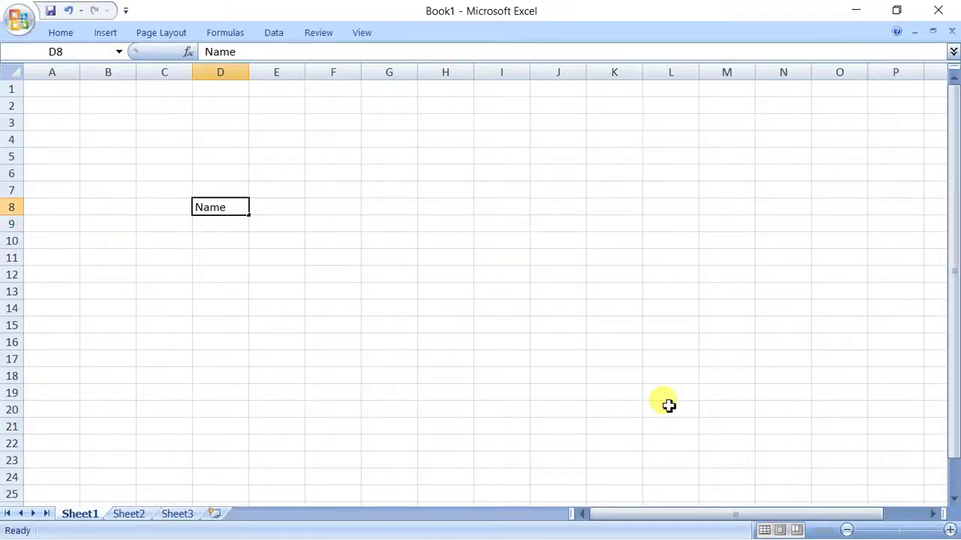
pyautogui.press('Tab')
pyautogui.write('DOB')
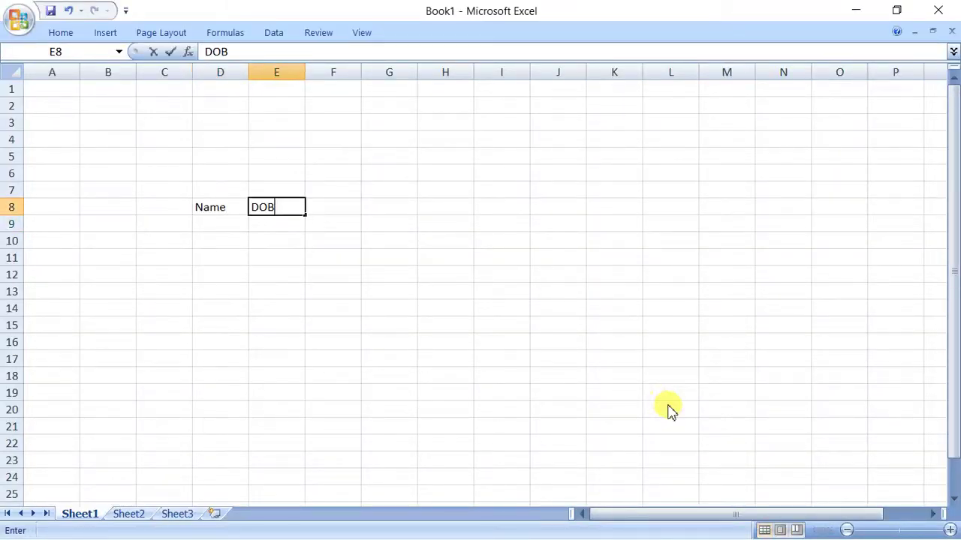
pyautogui.press('Return')
# Step: Fill the Name column in D9:D12 with A, b, c and d
pyautogui.write('A')
pyautogui.press('Return')
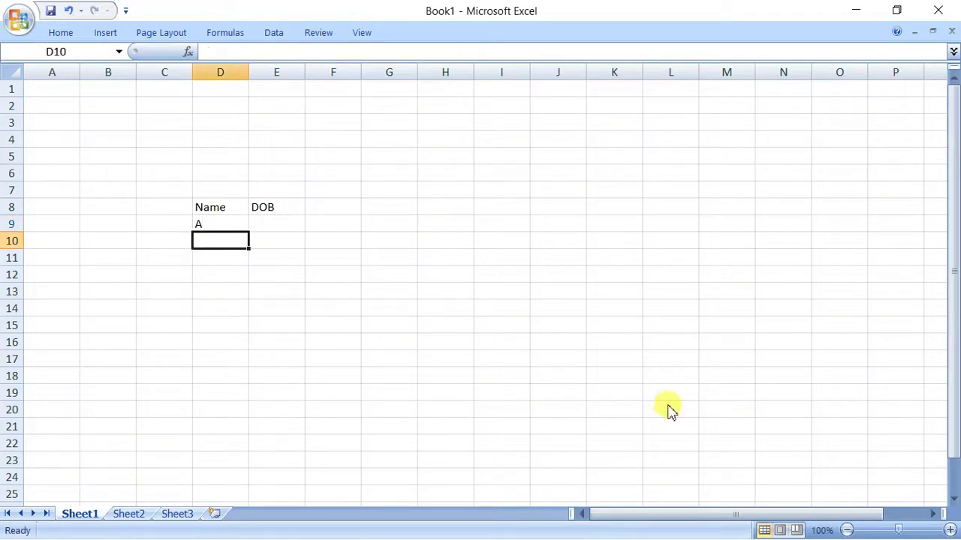
pyautogui.write('b')
pyautogui.press('Return')
pyautogui.write('c')
pyautogui.press('Return')
pyautogui.write('d')
# Step: Fill the DOB column in E9:E12 with 5, 6, 5 and 4
pyautogui.press('Tab')
pyautogui.press('Up')
pyautogui.press('Up')
pyautogui.press('Up')
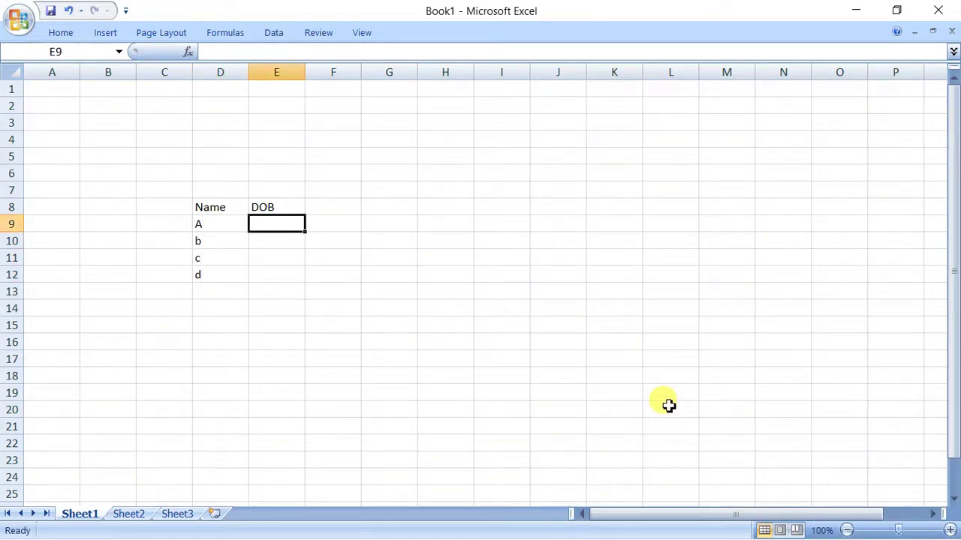
pyautogui.write('5')
pyautogui.press('Return')
pyautogui.write('6')
pyautogui.press('Return')
pyautogui.press('Down')
pyautogui.write('4')
pyautogui.press('Up')
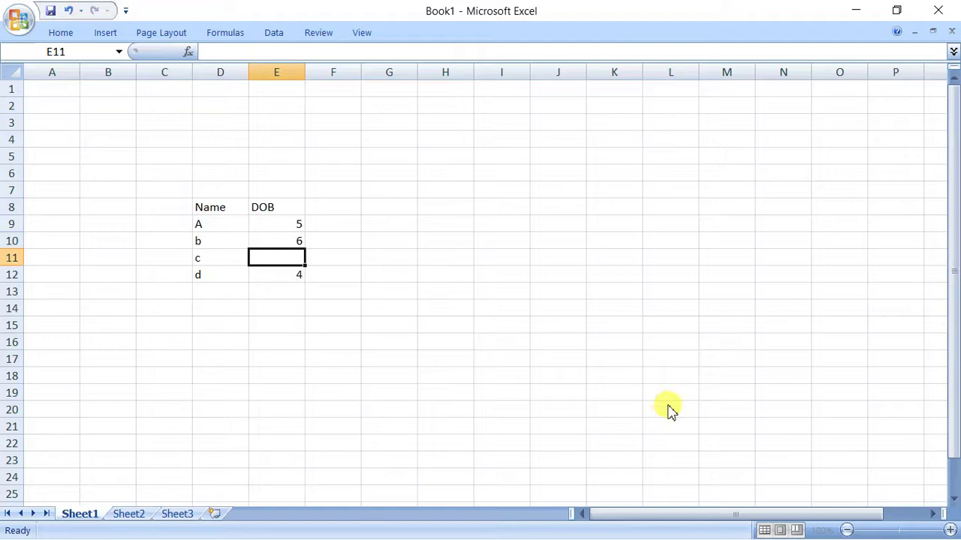
pyautogui.write('5')
pyautogui.press('Return')
pyautogui.press('Up')
pyautogui.press('Up')
pyautogui.press('Up')
pyautogui.press('Up')
pyautogui.press('Left')
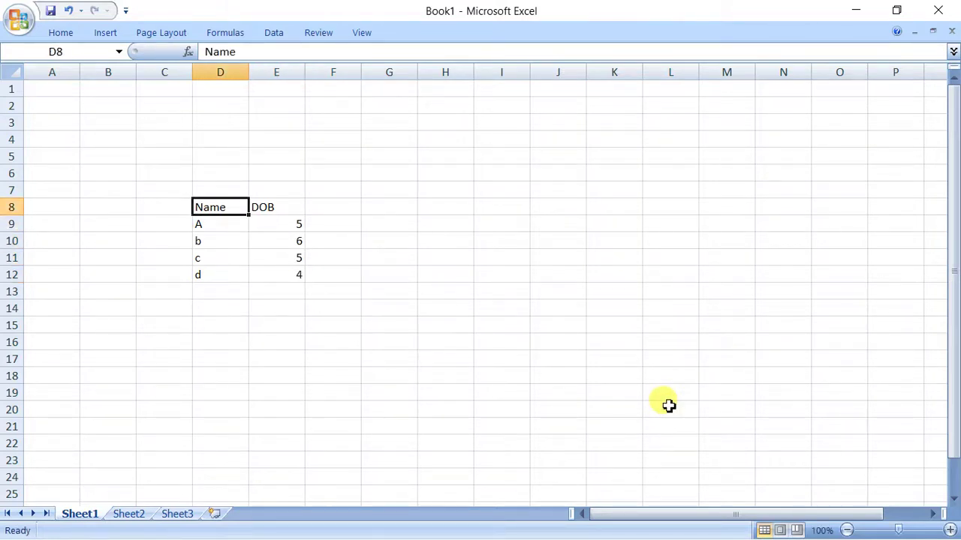
pyautogui.hotkey('shift', 'Down')
pyautogui.hotkey('shift', 'Down')
pyautogui.hotkey('shift', 'Down')
pyautogui.hotkey('shift', 'Down')
pyautogui.hotkey('shift', 'Right')
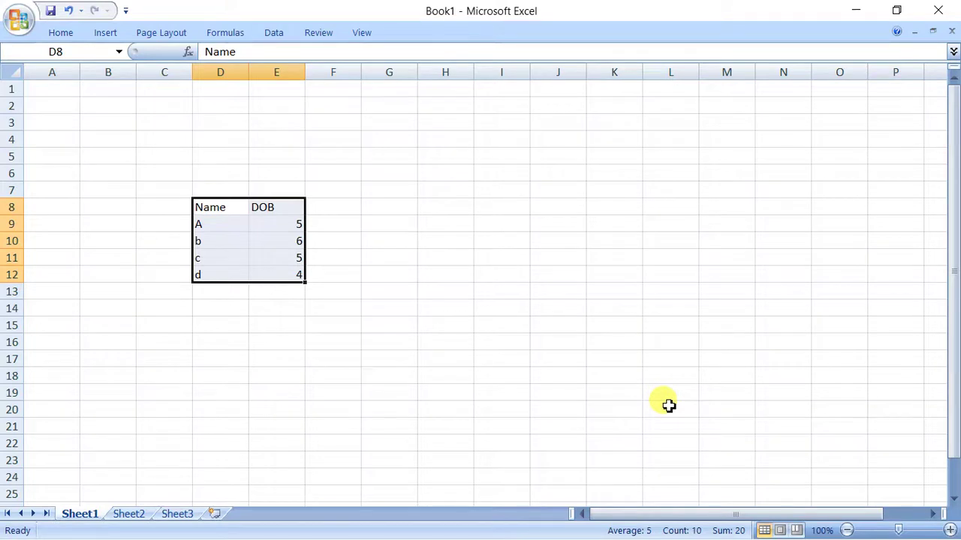
pyautogui.click(491, 360)
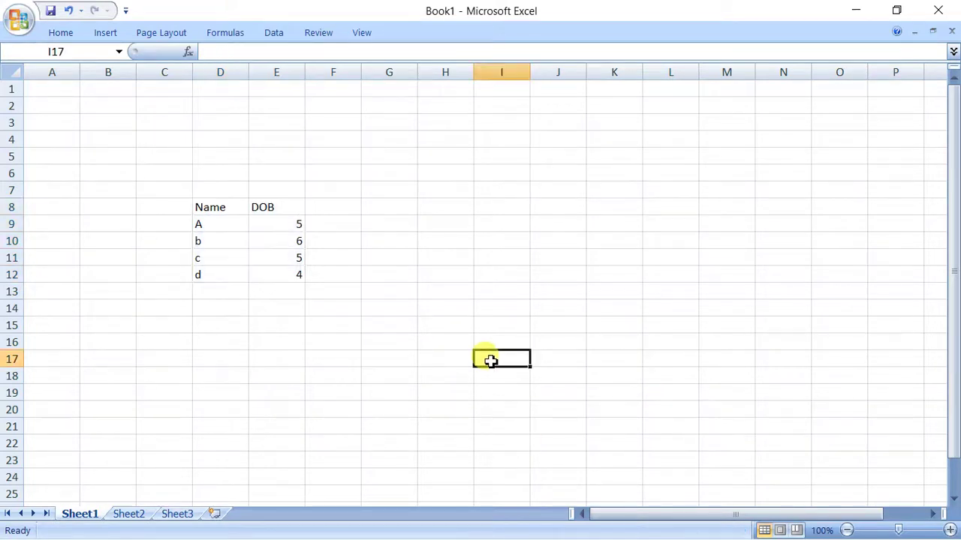
pyautogui.click(384, 222)
pyautogui.click(178, 224)
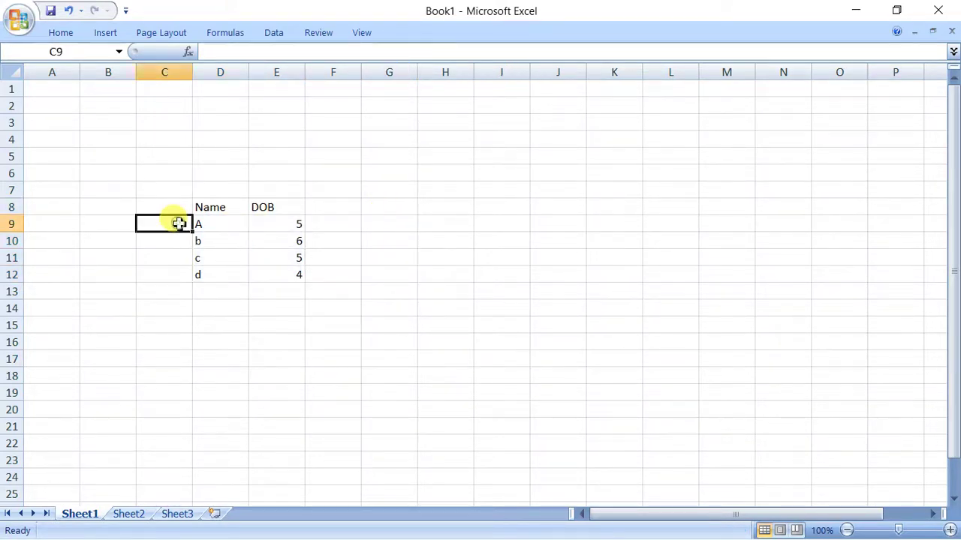
pyautogui.click(232, 193)
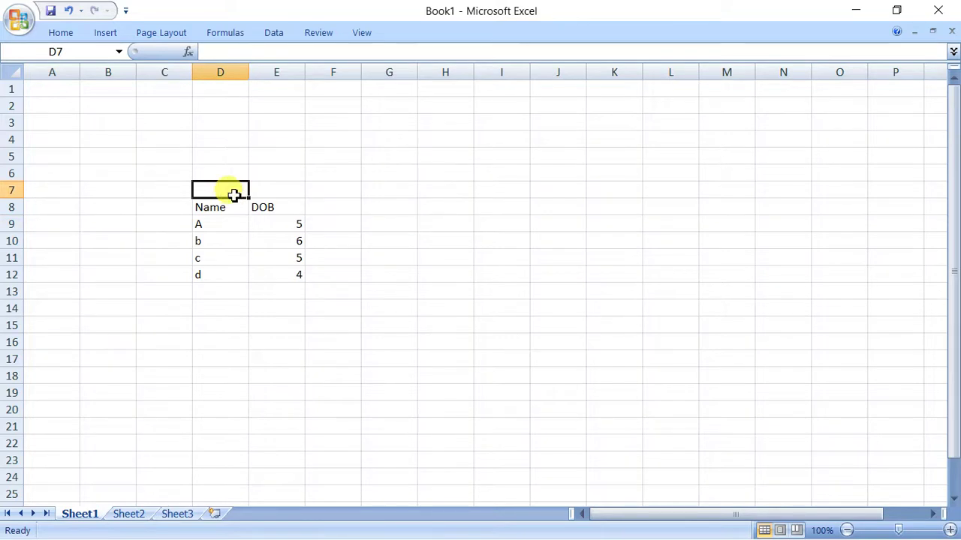
pyautogui.press('Down')
pyautogui.press('Down')
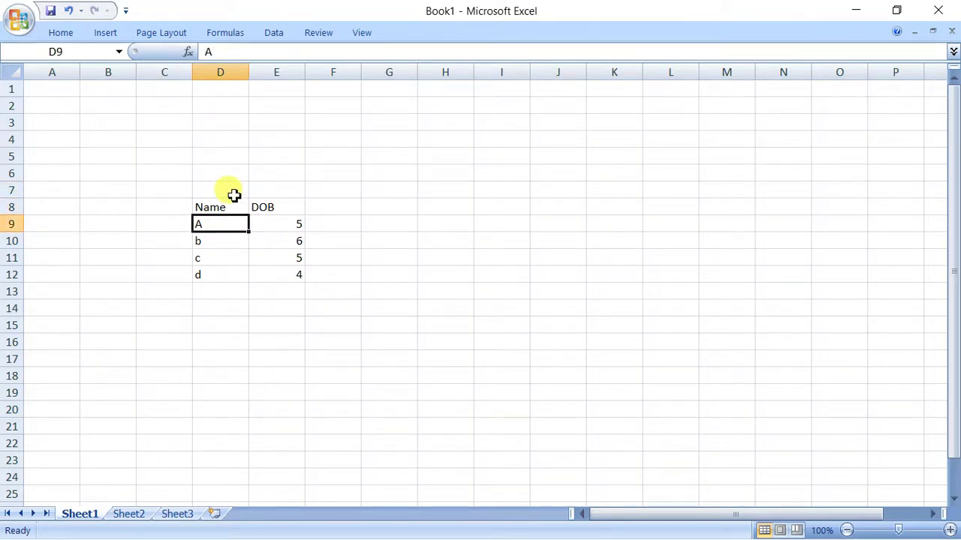
# Step: Add filter controls to the headers of the Name and DOB table in D8:E12
pyautogui.press('Left')
pyautogui.press('Up')
pyautogui.press('Right')
pyautogui.hotkey('shift', 'Down')
pyautogui.hotkey('shift', 'Down')
pyautogui.hotkey('shift', 'Down')
pyautogui.hotkey('shift', 'Down')
pyautogui.hotkey('shift', 'Right')
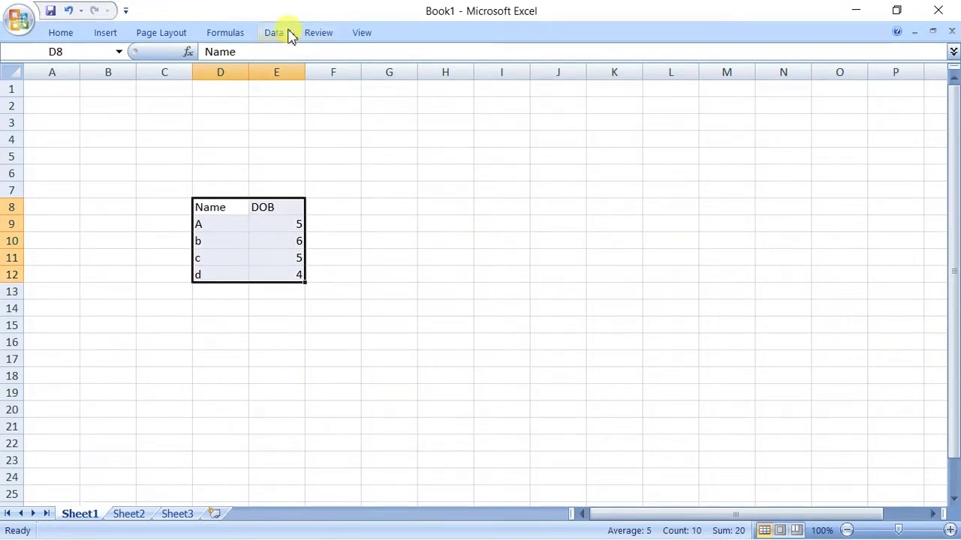
pyautogui.click(288, 34)
pyautogui.click(431, 89)
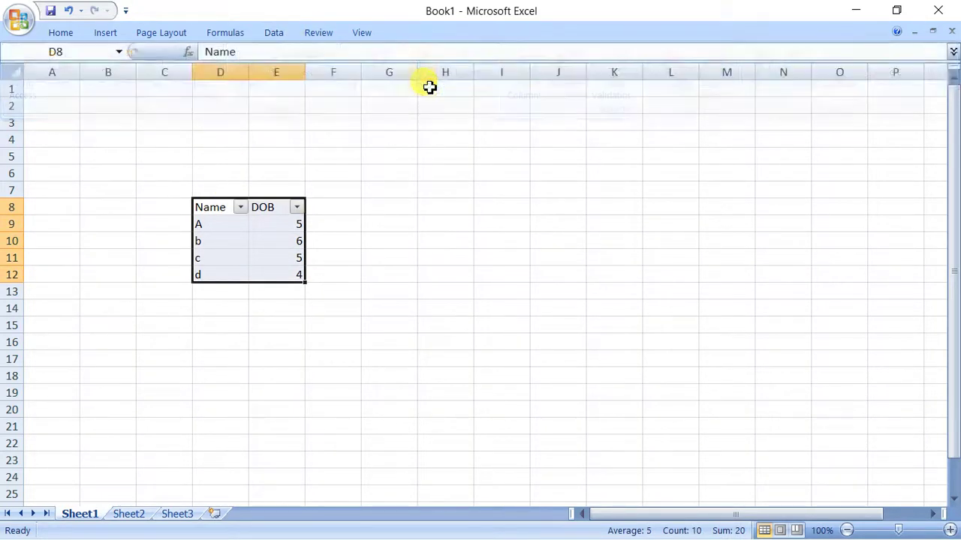
# Step: Sort the table by DOB from largest to smallest
pyautogui.click(298, 212)
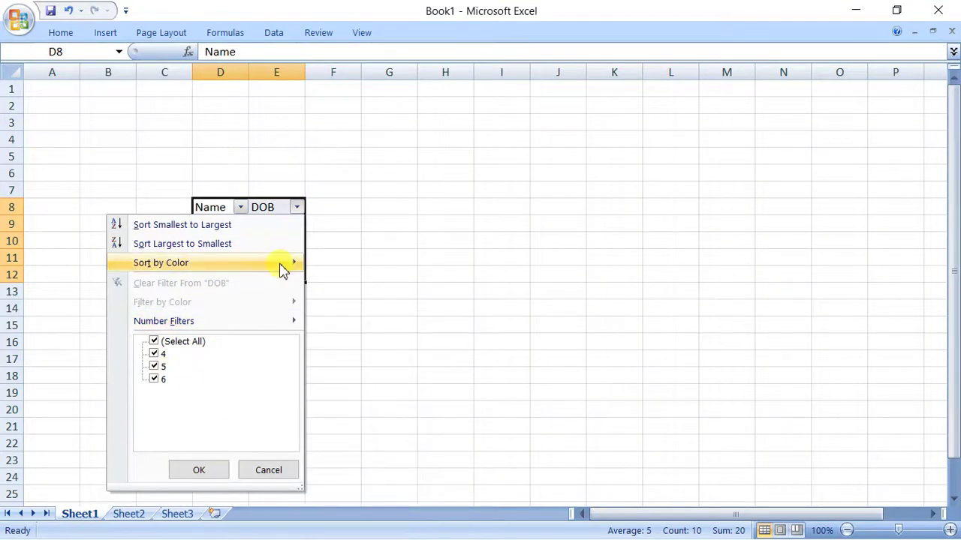
pyautogui.click(236, 242)
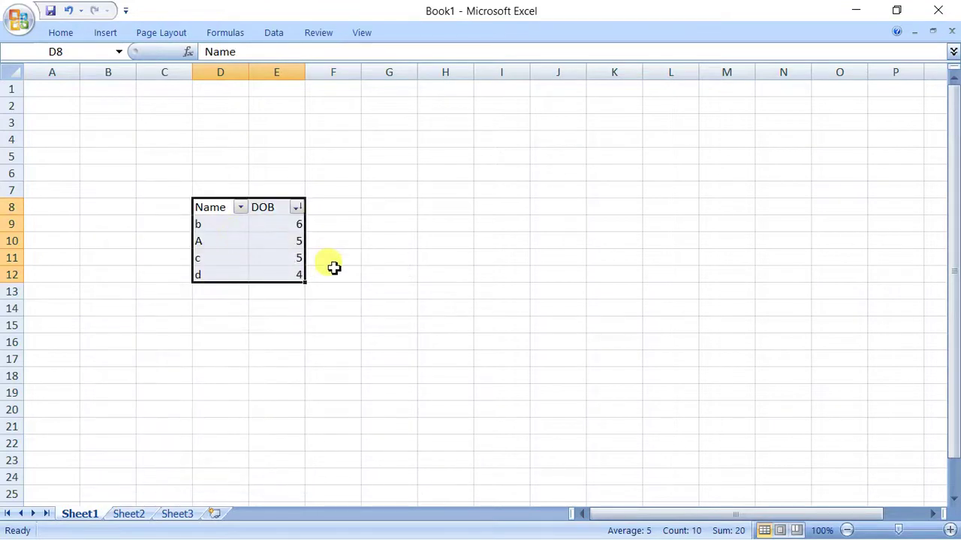
pyautogui.click(333, 269)
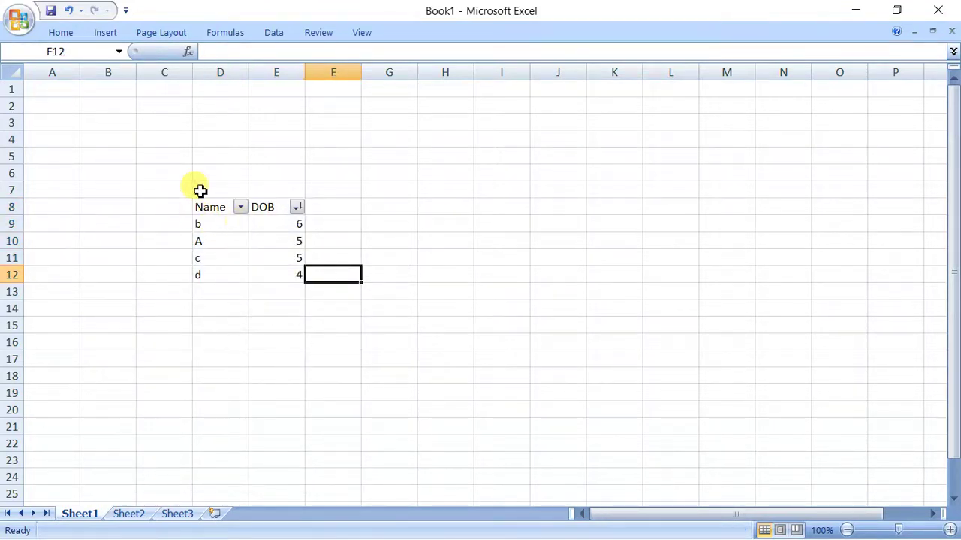
pyautogui.moveTo(200, 190); pyautogui.dragTo(343, 322)
pyautogui.click(344, 323)
pyautogui.click(403, 319)
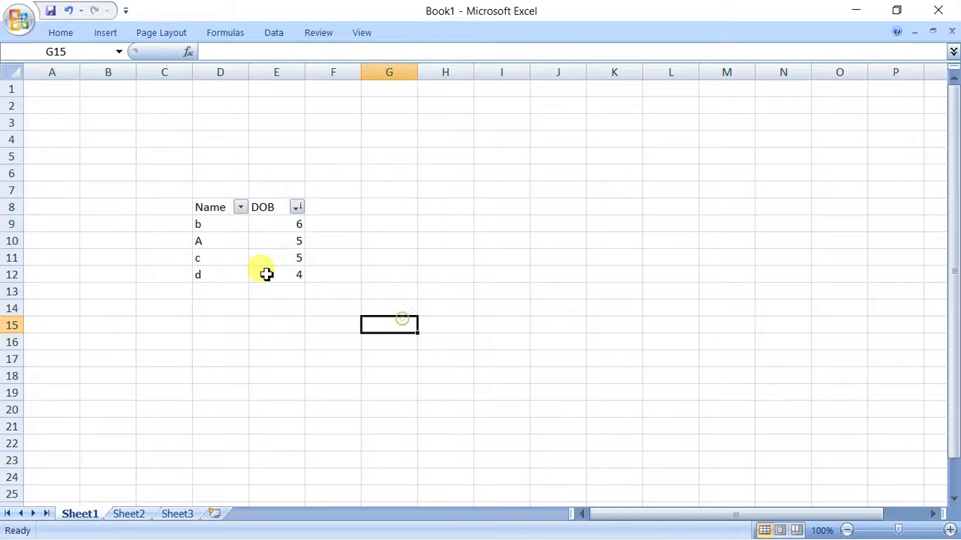
# Step: Move the whole table so that it occupies C3:D7
pyautogui.moveTo(133, 178); pyautogui.dragTo(178, 184)
pyautogui.click(261, 249)
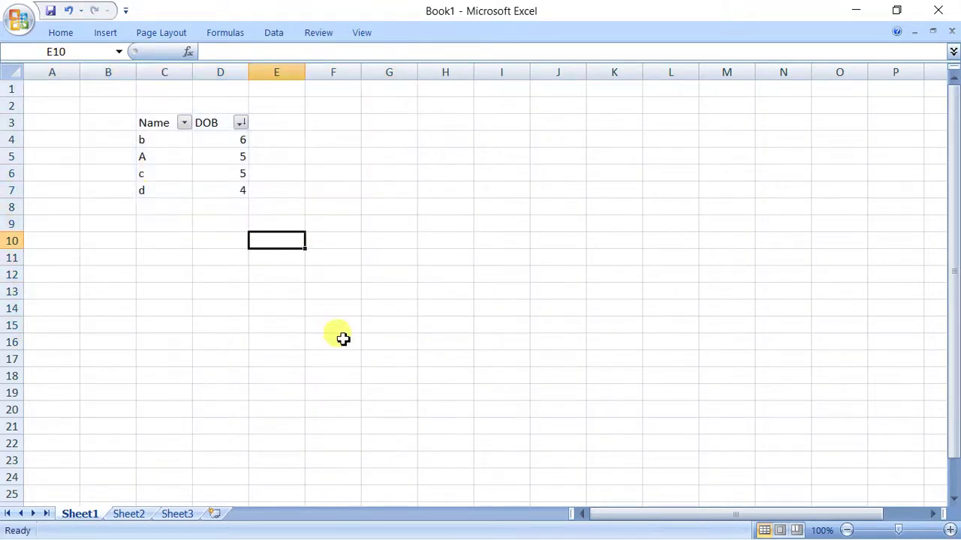
pyautogui.moveTo(93, 98); pyautogui.dragTo(351, 244)
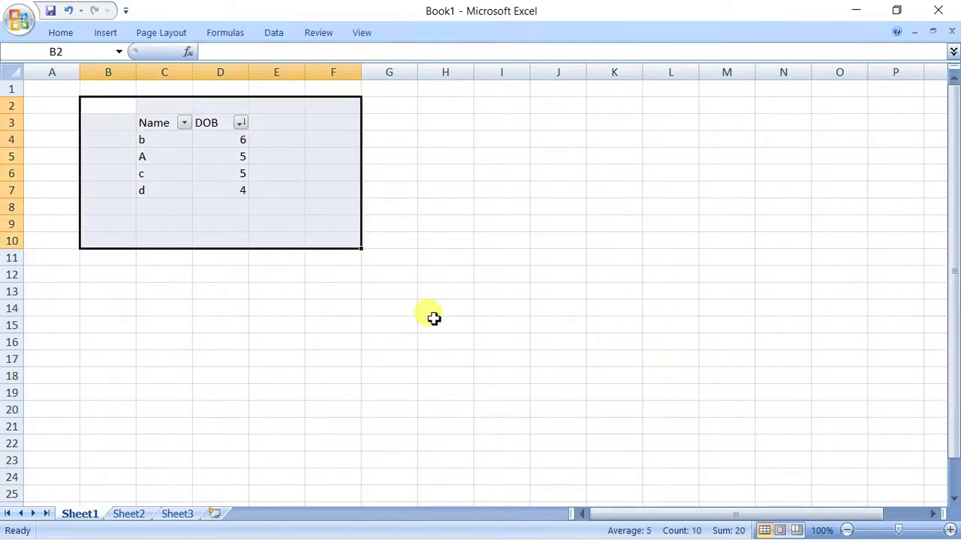
pyautogui.click(597, 332)
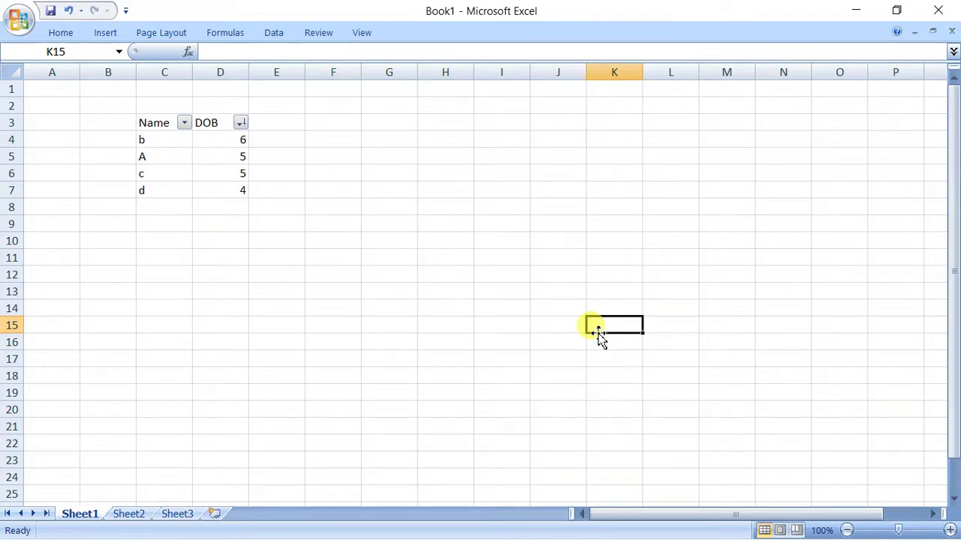
# Step: Change the DOB value of entry d in cell D7 to 56
pyautogui.press('Up')
pyautogui.press('Up')
pyautogui.press('Up')
pyautogui.press('Up')
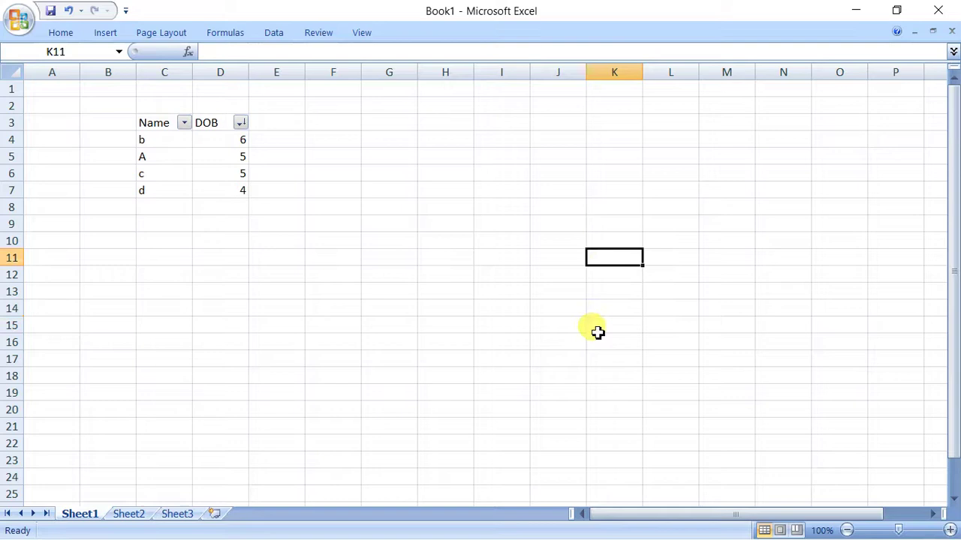
pyautogui.press('Left')
pyautogui.press('Left')
pyautogui.press('Left')
pyautogui.press('Up')
pyautogui.press('Up')
pyautogui.press('Left')
pyautogui.press('Left')
pyautogui.press('Up')
pyautogui.press('Up')
pyautogui.press('Left')
pyautogui.press('Left')
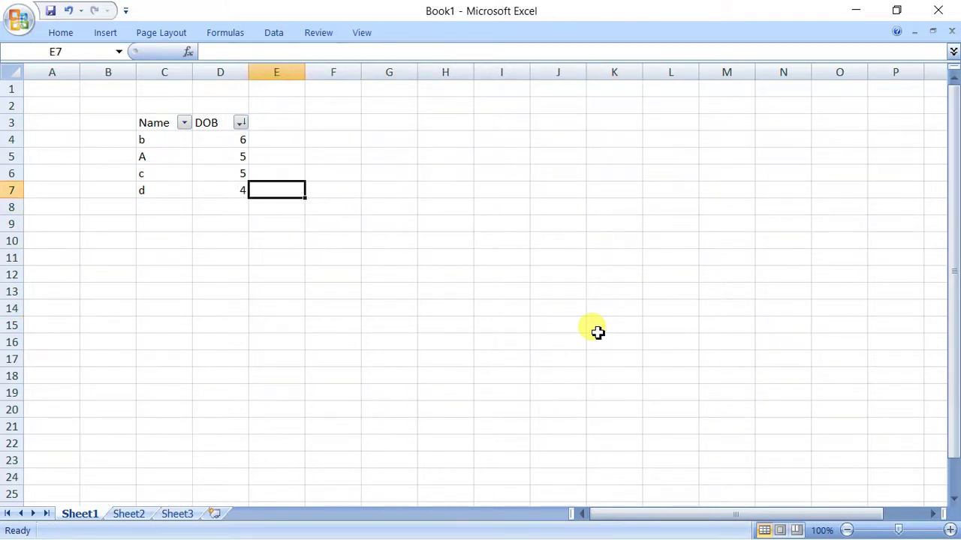
pyautogui.write('56')
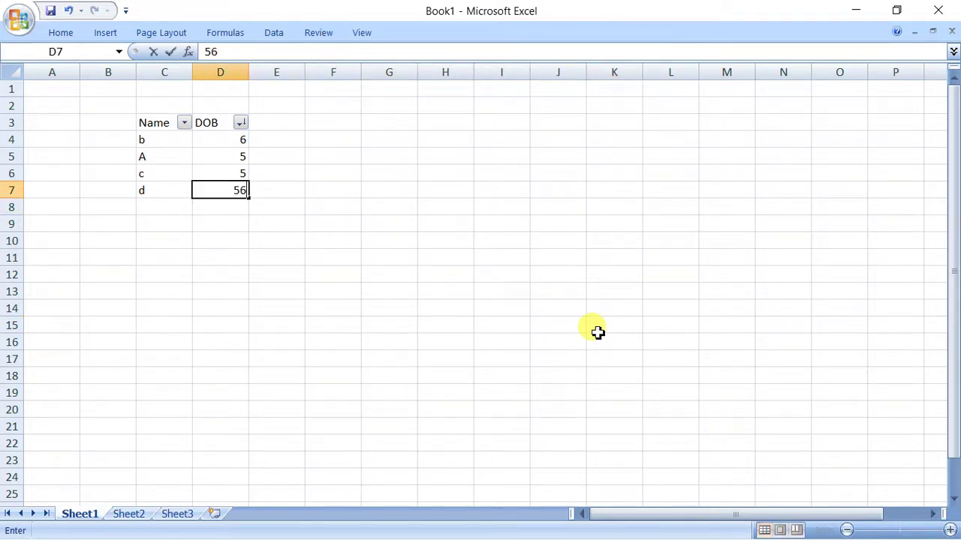
pyautogui.press('Right')
pyautogui.press('Right')
pyautogui.press('Right')
pyautogui.press('Down')
pyautogui.press('Down')
pyautogui.press('Down')
pyautogui.press('Right')
pyautogui.press('Right')
pyautogui.press('Down')
pyautogui.press('Down')
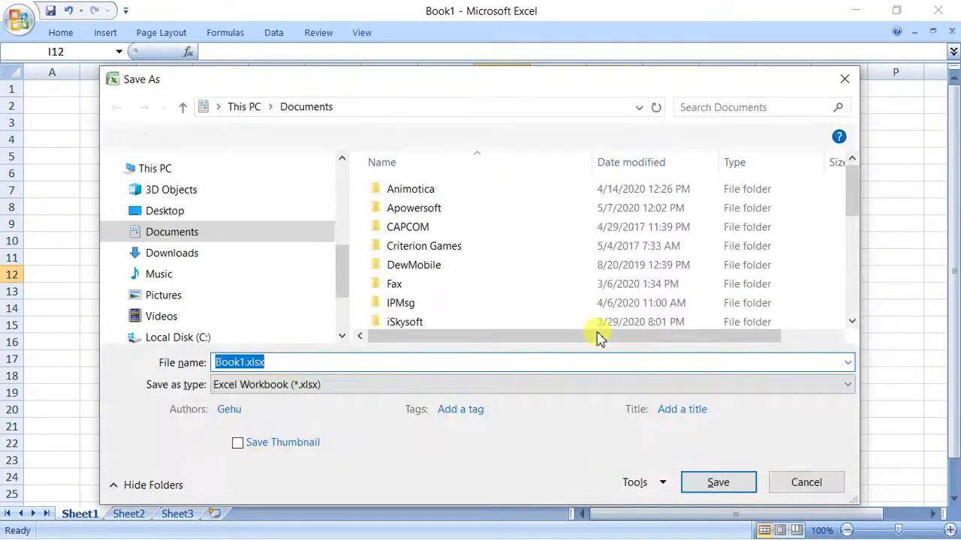
pyautogui.press('Escape')
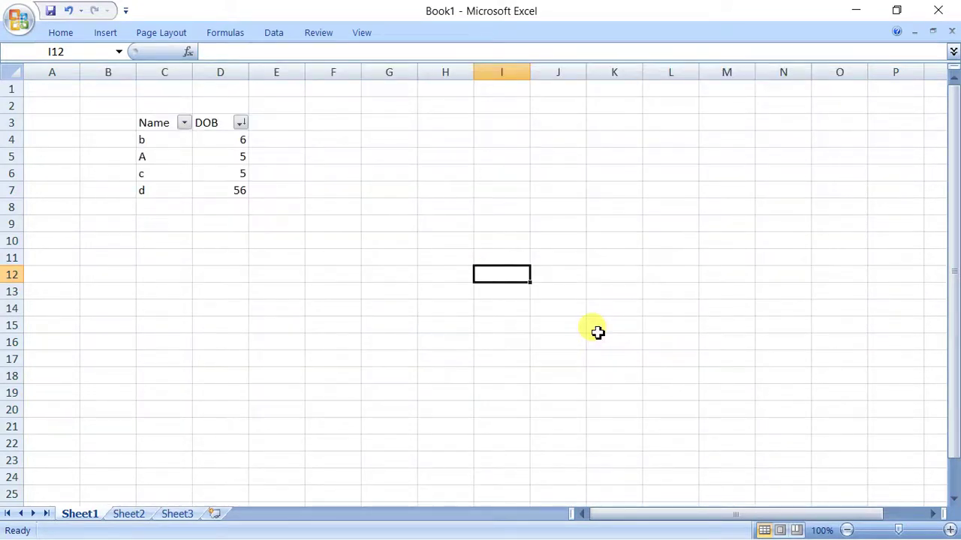
# Step: Save the workbook as a.xlsx in the Documents folder
pyautogui.press('F12')
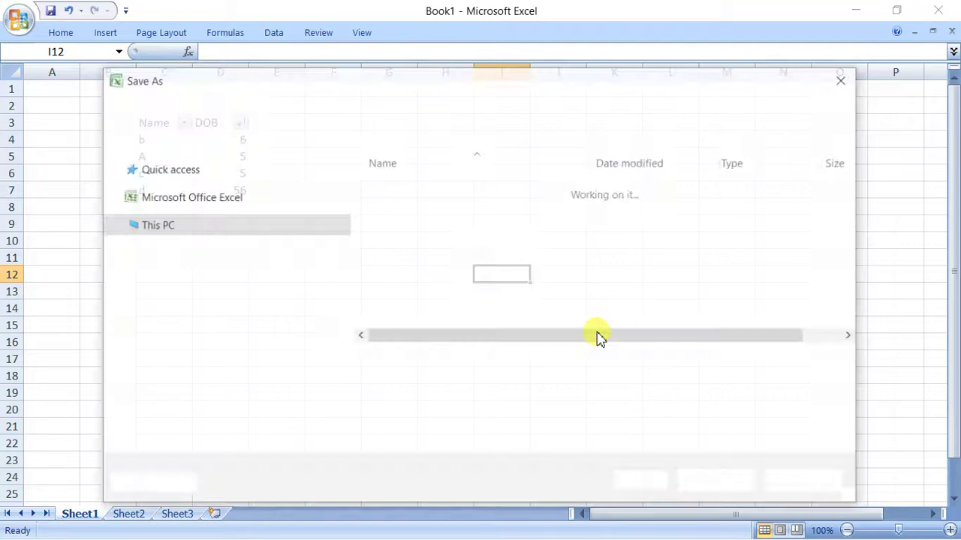
pyautogui.write('a')
pyautogui.press('Return')
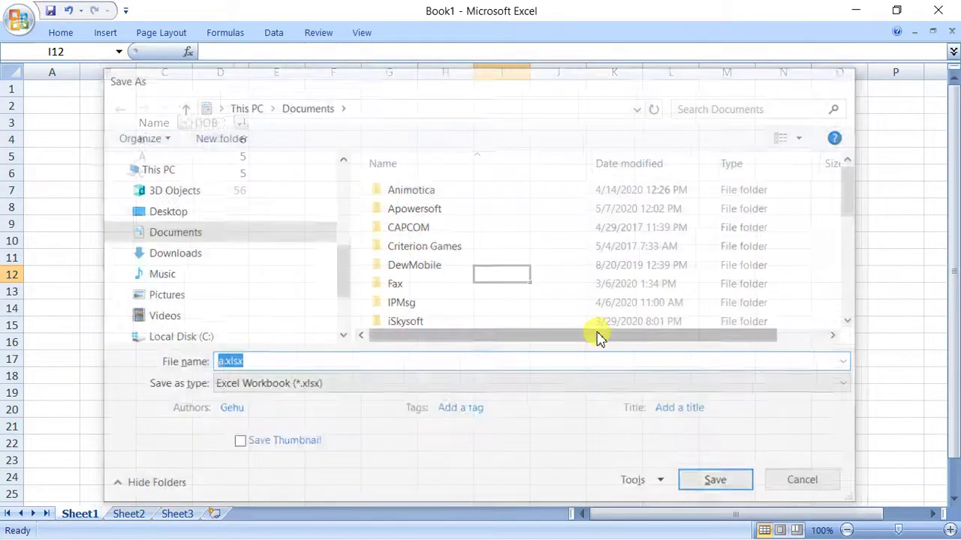
# Step: Close the workbook and reopen a.xlsx from the recent documents
pyautogui.hotkey('ctrl', 'w')
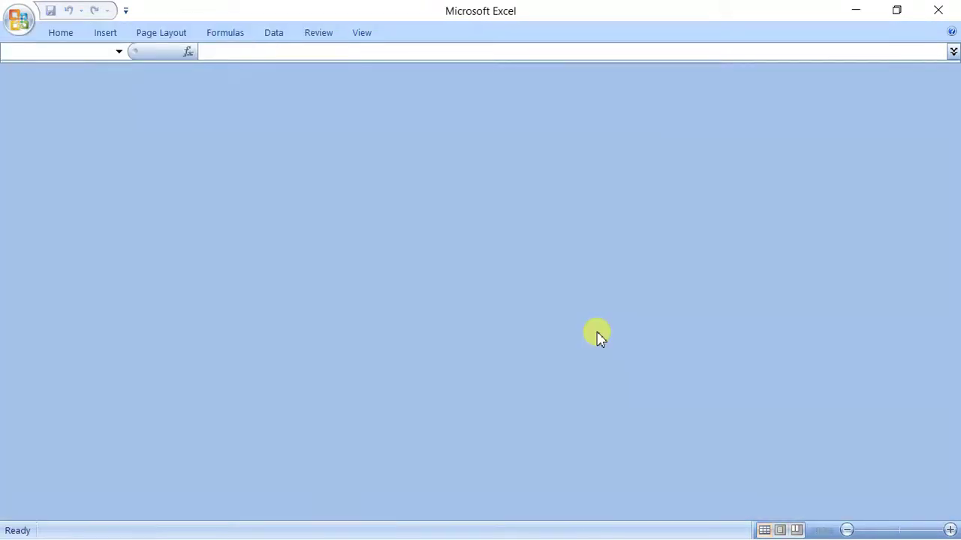
pyautogui.hotkey('alt', 'f')
pyautogui.press('1')
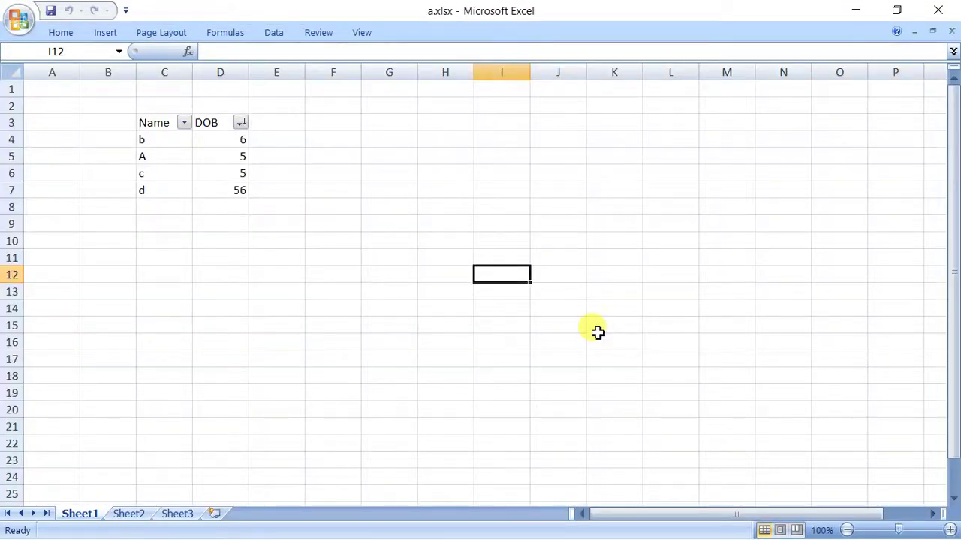
pyautogui.press('Up')
pyautogui.press('Left')
pyautogui.press('Left')
pyautogui.press('Up')
pyautogui.press('Up')
pyautogui.press('Up')
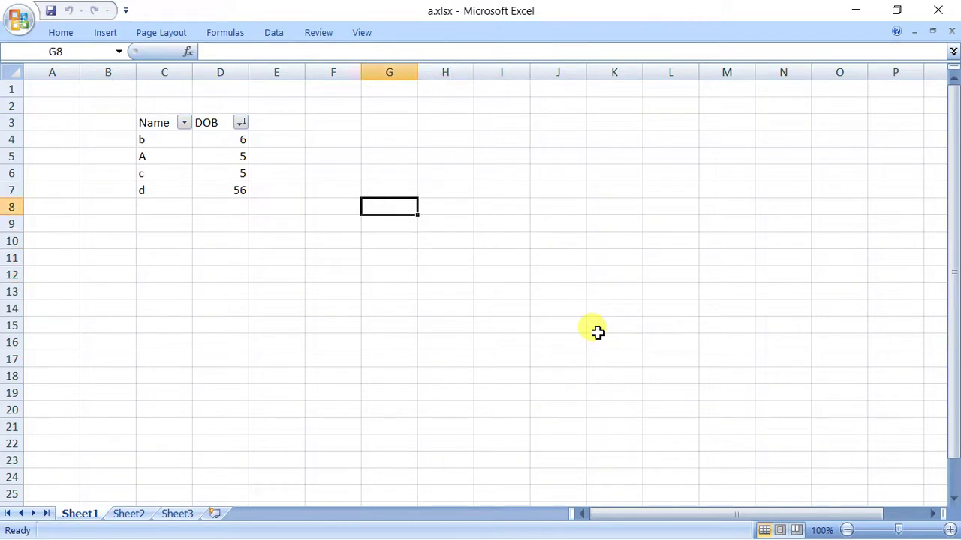
# Step: Examine the reopened Name and DOB table by moving through its cells and along its rows
pyautogui.press('Left')
pyautogui.press('Up')
pyautogui.press('Left')
pyautogui.press('Left')
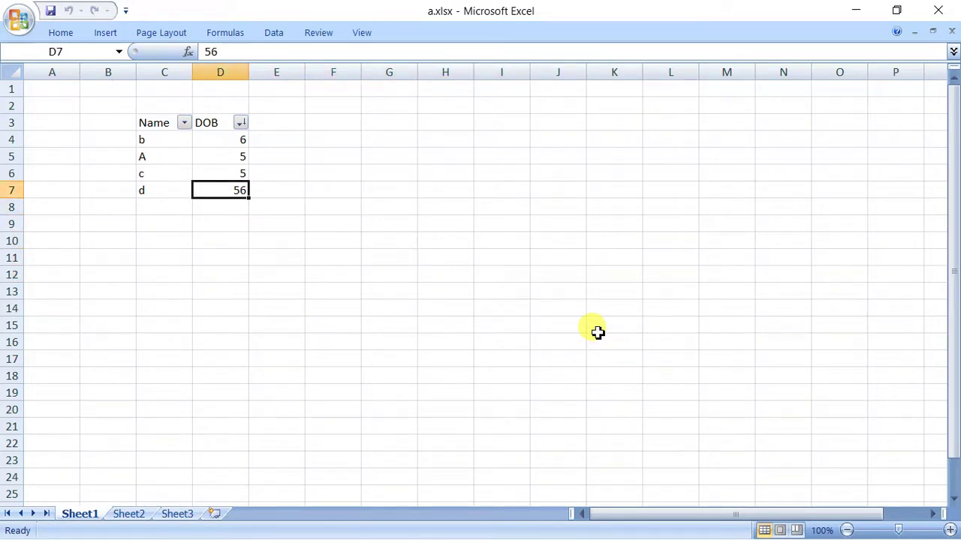
pyautogui.press('Up')
pyautogui.press('Up')
pyautogui.press('Up')
pyautogui.press('Left')
pyautogui.press('Left')
pyautogui.press('Right')
pyautogui.press('Right')
pyautogui.press('Left')
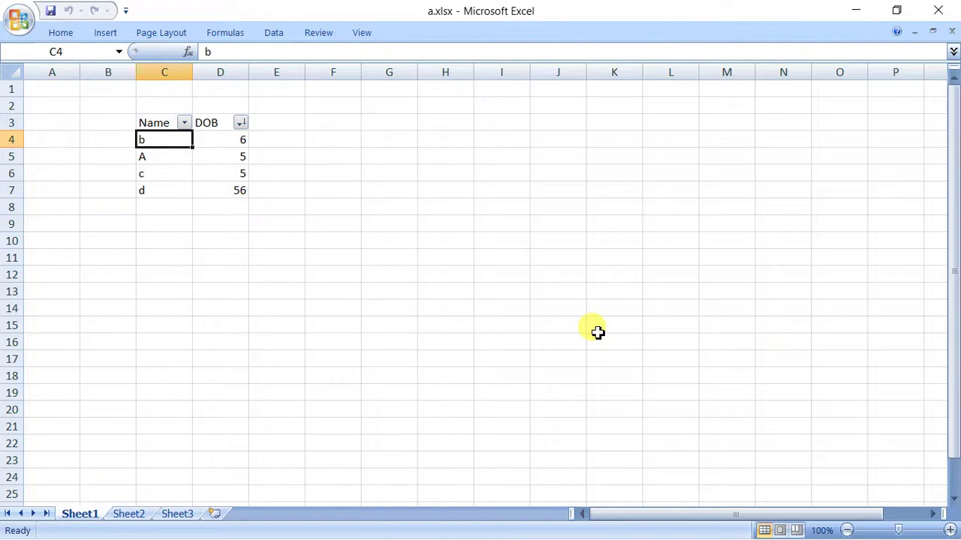
pyautogui.press('Left')
pyautogui.press('Left')
pyautogui.press('Right')
pyautogui.press('Up')
pyautogui.press('Up')
pyautogui.press('Down')
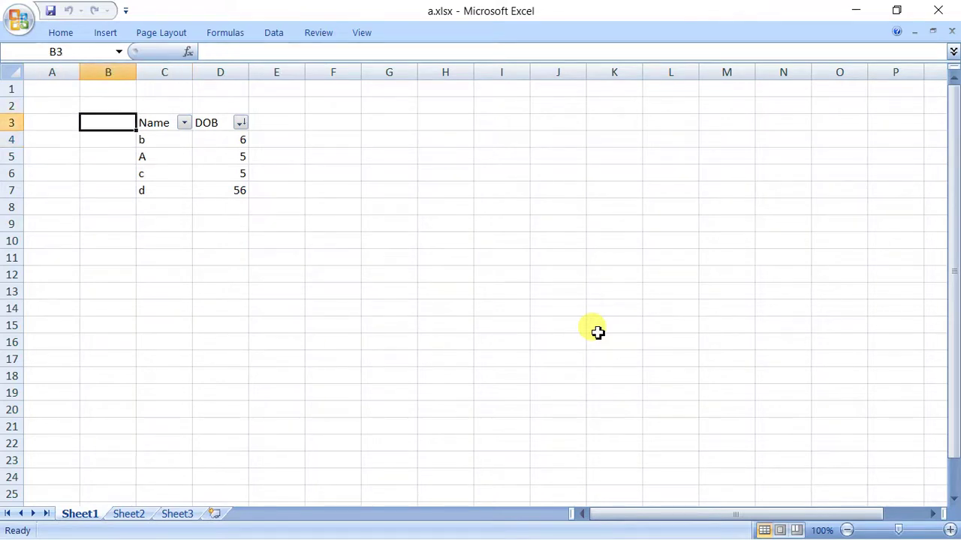
pyautogui.press('Down')
pyautogui.press('Down')
pyautogui.press('Down')
pyautogui.press('Down')
pyautogui.press('Up')
pyautogui.press('Up')
pyautogui.press('Up')
pyautogui.press('Up')
pyautogui.press('Up')
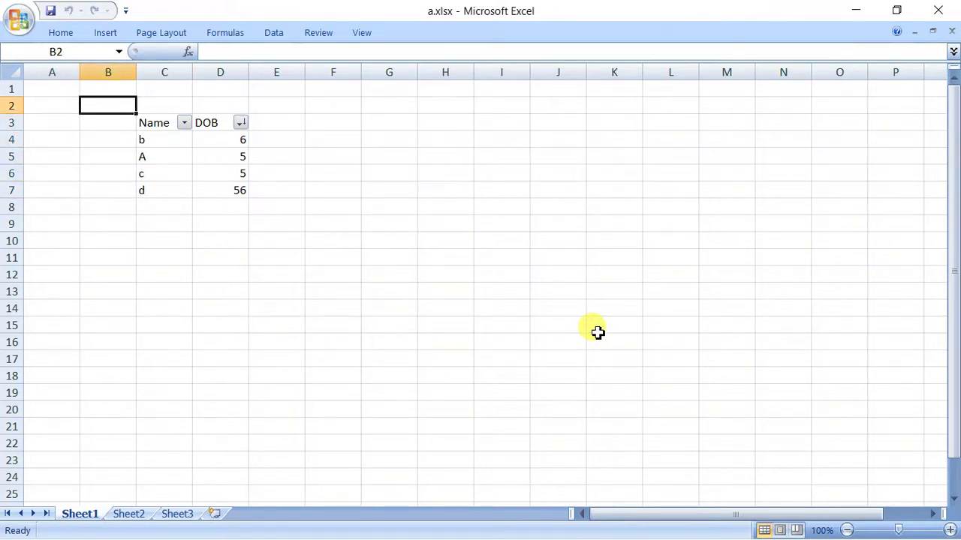
pyautogui.press('Down')
pyautogui.press('Down')
pyautogui.press('Down')
pyautogui.press('Down')
pyautogui.press('Up')
pyautogui.press('Up')
pyautogui.press('Up')
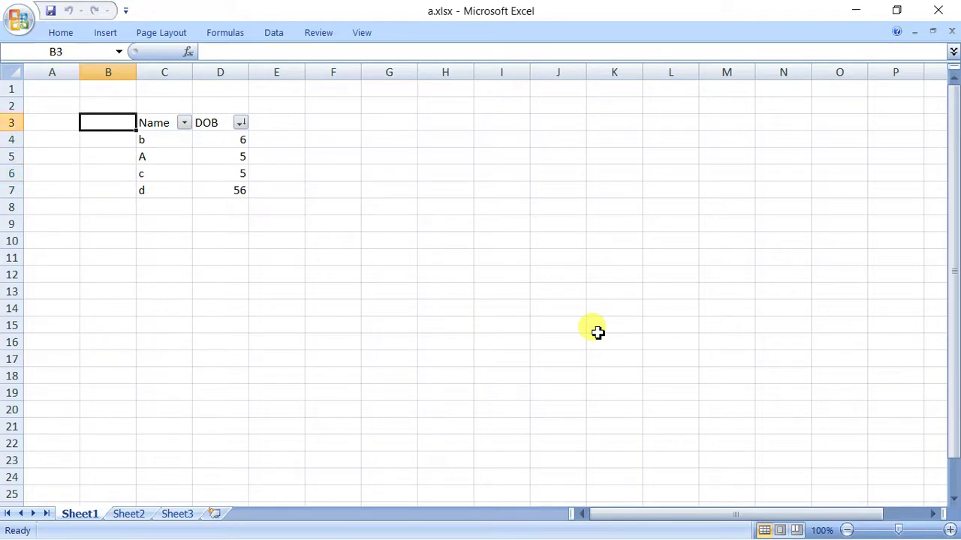
# Step: Enter LOTUS in cell F10 and Word Star in cell F11
pyautogui.press('Down')
pyautogui.press('Down')
pyautogui.press('Down')
pyautogui.press('Down')
pyautogui.press('Down')
pyautogui.press('Down')
pyautogui.press('Down')
pyautogui.press('Down')
pyautogui.press('Right')
pyautogui.press('Up')
pyautogui.press('Right')
pyautogui.press('Right')
pyautogui.press('Right')
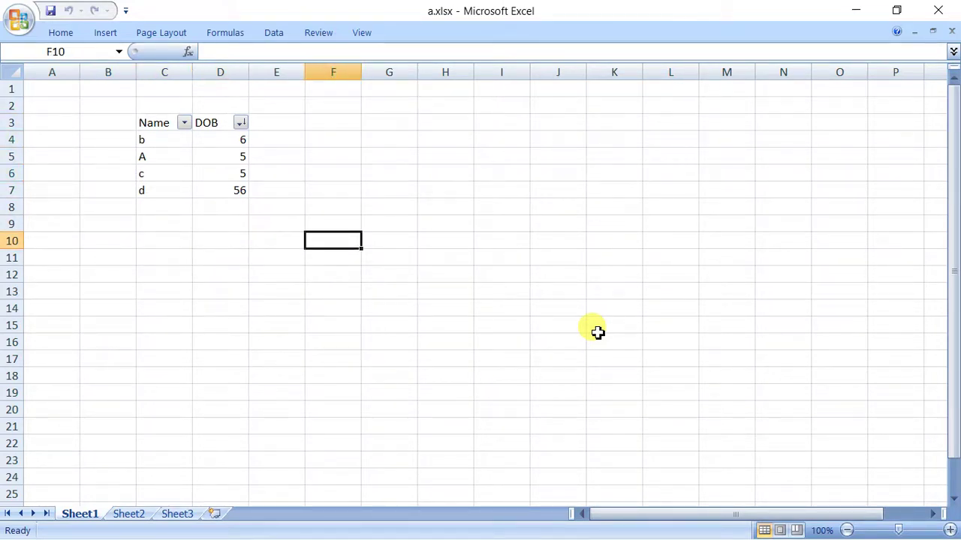
pyautogui.write('LOTUS')
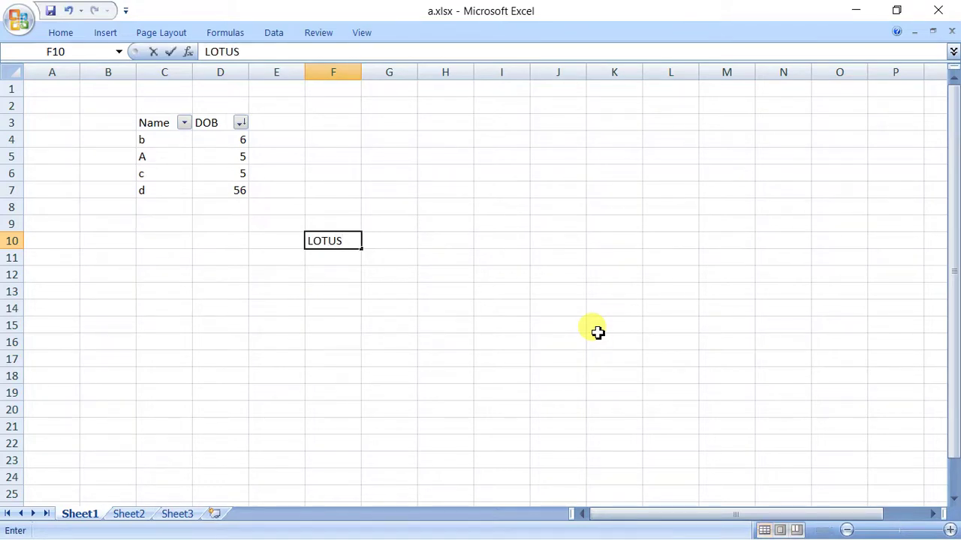
pyautogui.press('Return')
pyautogui.write('Word')
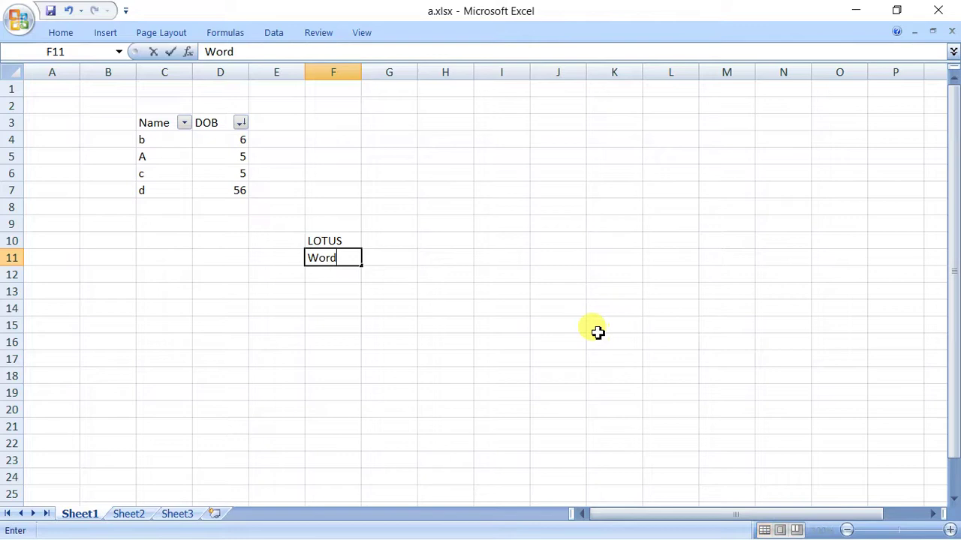
pyautogui.write(' Start')
pyautogui.press('Return')
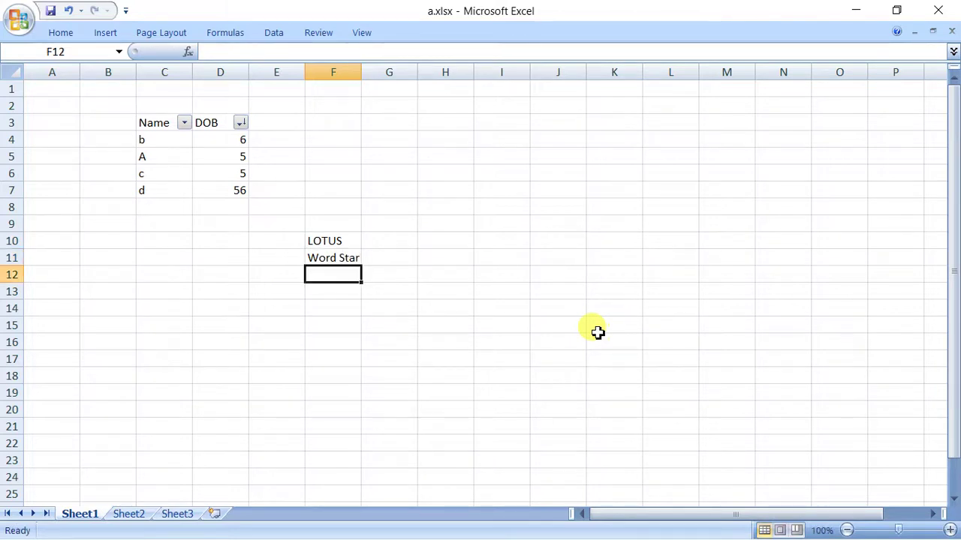
# Step: Review the LOTUS entry and the entries in the table's Name column
pyautogui.press('Up')
pyautogui.press('Up')
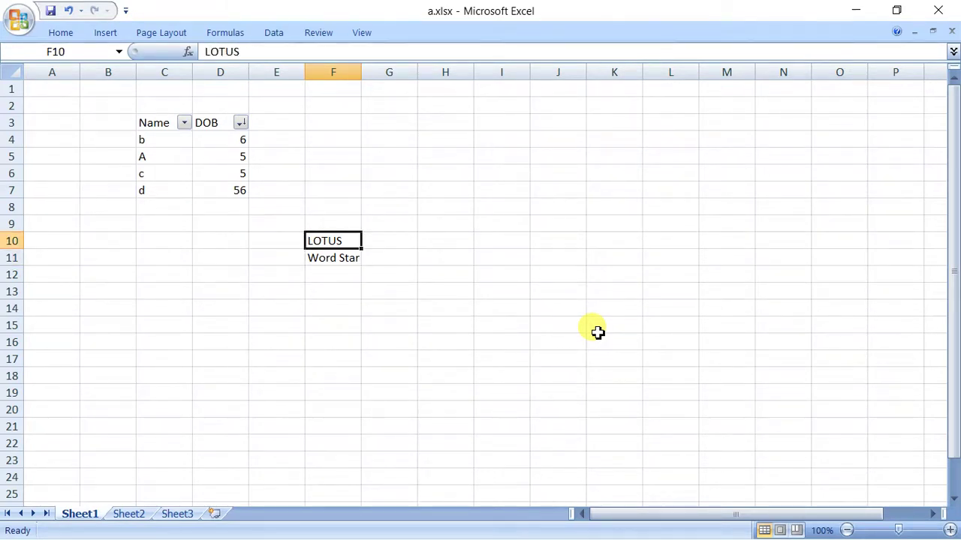
pyautogui.press('Up')
pyautogui.press('Left')
pyautogui.press('Left')
pyautogui.press('Up')
pyautogui.press('Up')
pyautogui.press('Up')
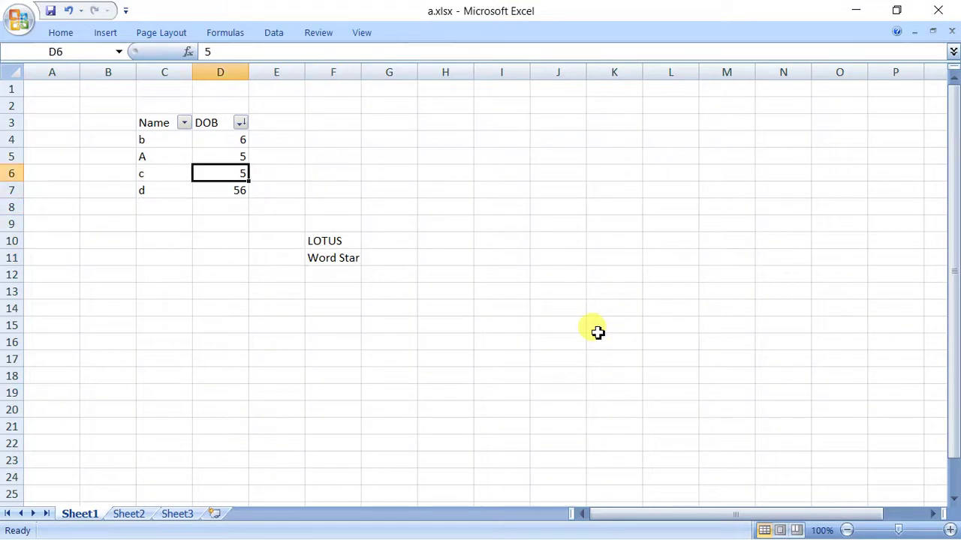
pyautogui.press('Left')
pyautogui.press('Up')
pyautogui.press('Up')
pyautogui.press('Up')
pyautogui.press('Down')
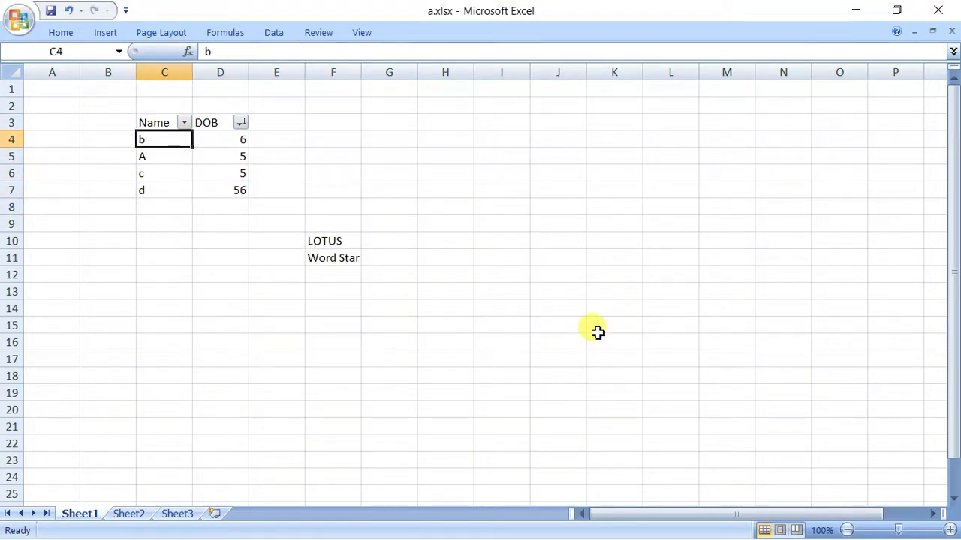
pyautogui.press('Down')
pyautogui.press('Down')
pyautogui.press('Up')
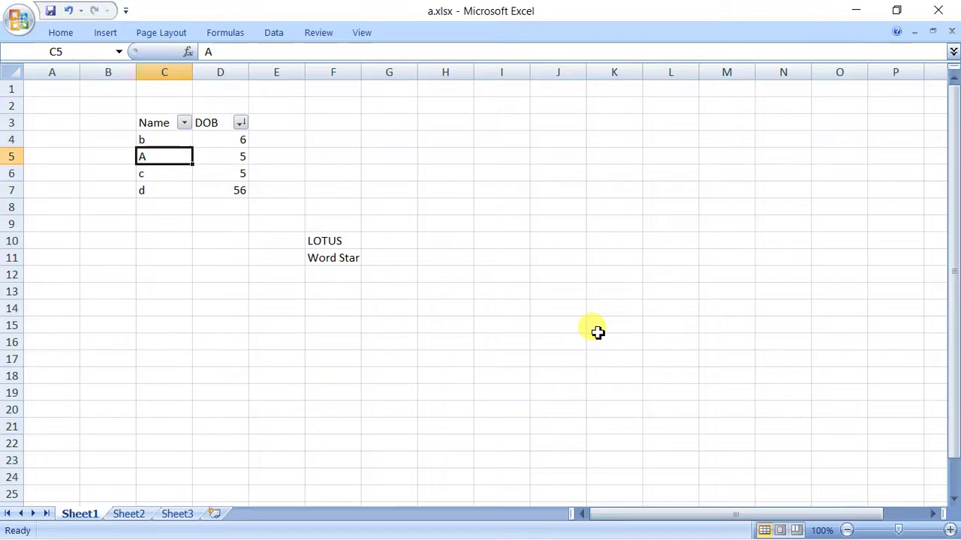
# Step: Switch to the Word document with the Database MGMT diagram and place the text cursor in the Flat File Systems box
pyautogui.hotkey('alt', 'Tab')
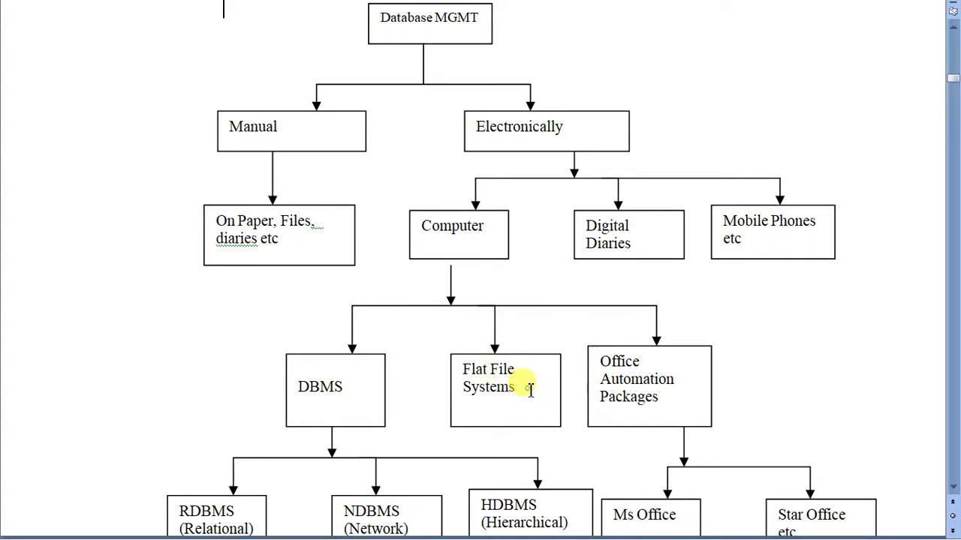
pyautogui.click(530, 389)
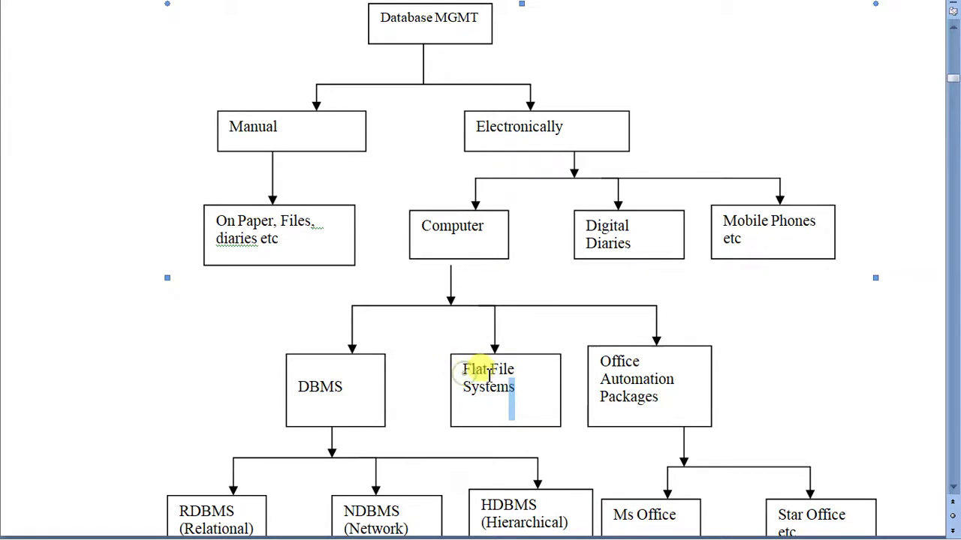
pyautogui.click(467, 369)
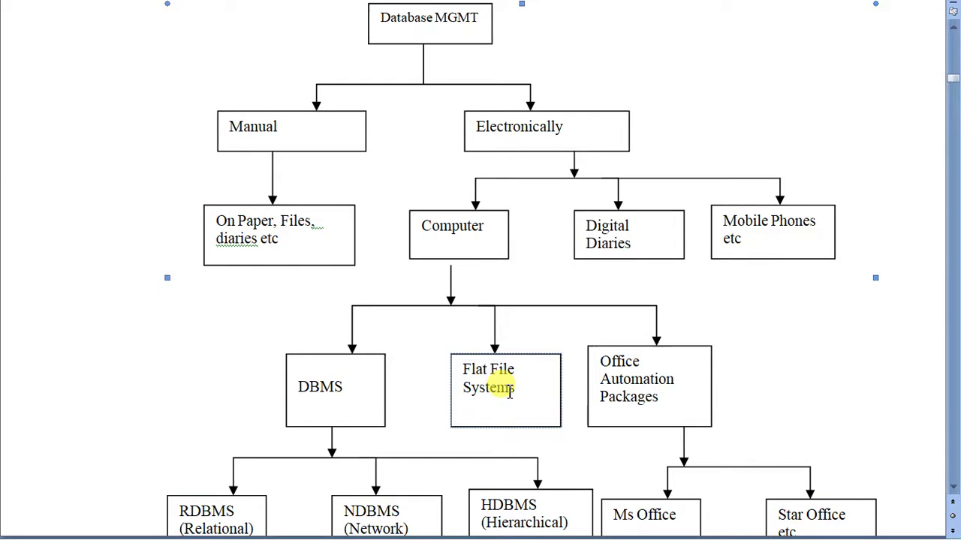
pyautogui.click(509, 391)
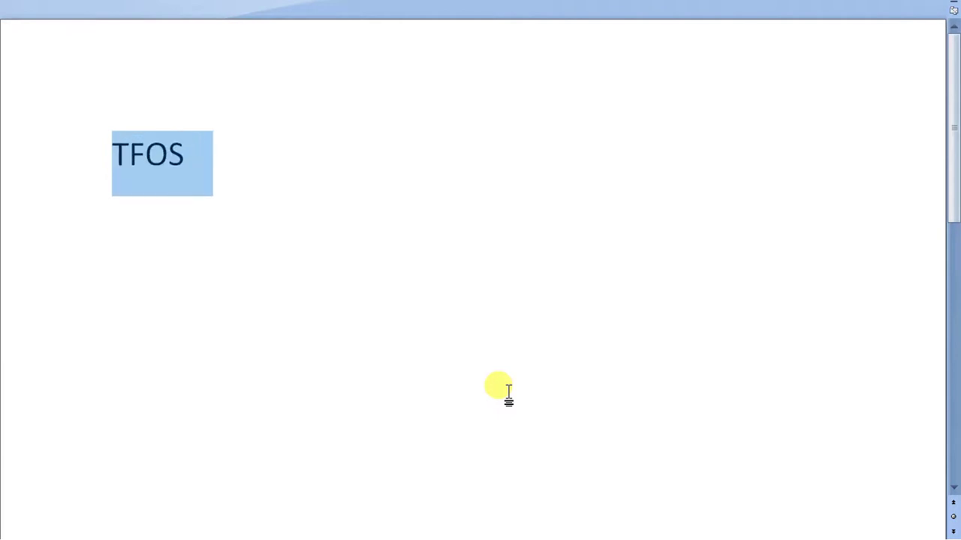
# Step: In the TFOS notes document, add the line "Traditional File Oriented System" below TFOS
pyautogui.press('Right')
pyautogui.press('Return')
pyautogui.write('Tra')
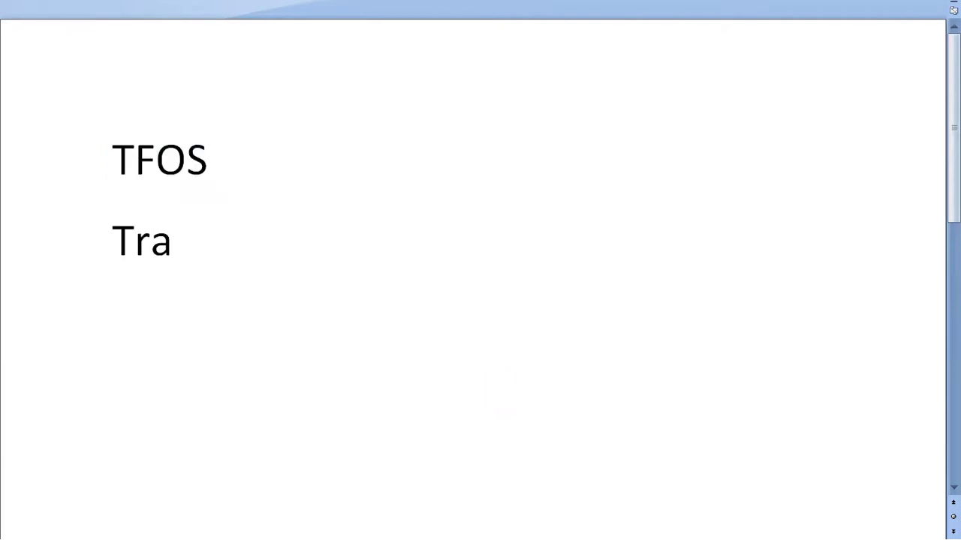
pyautogui.write('diona')
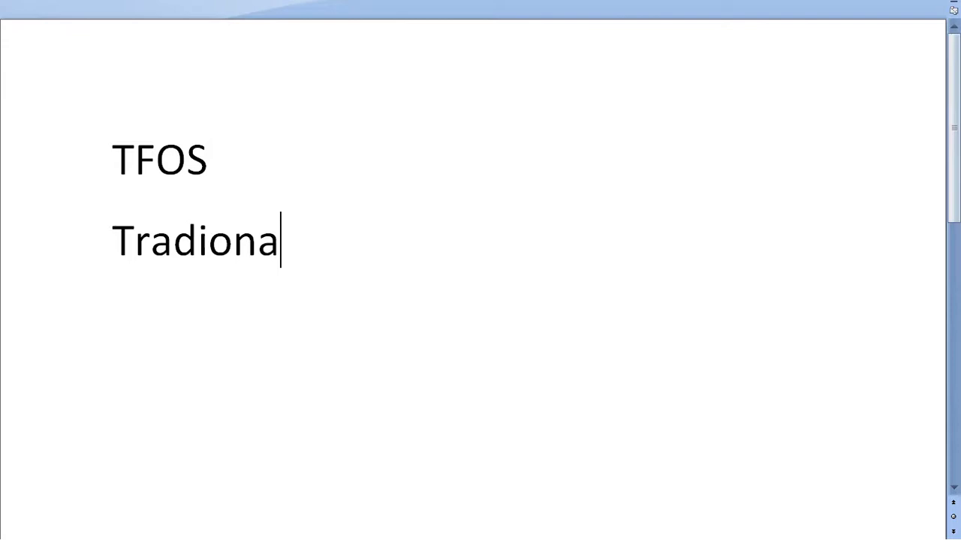
pyautogui.press('BackSpace')
pyautogui.press('BackSpace')
pyautogui.press('BackSpace')
pyautogui.write('tional')
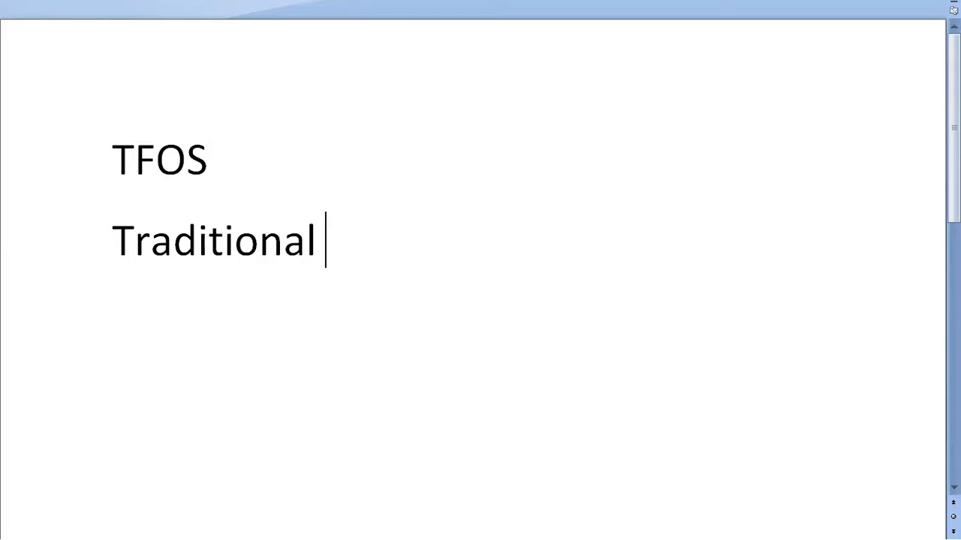
pyautogui.write(' File Orien')
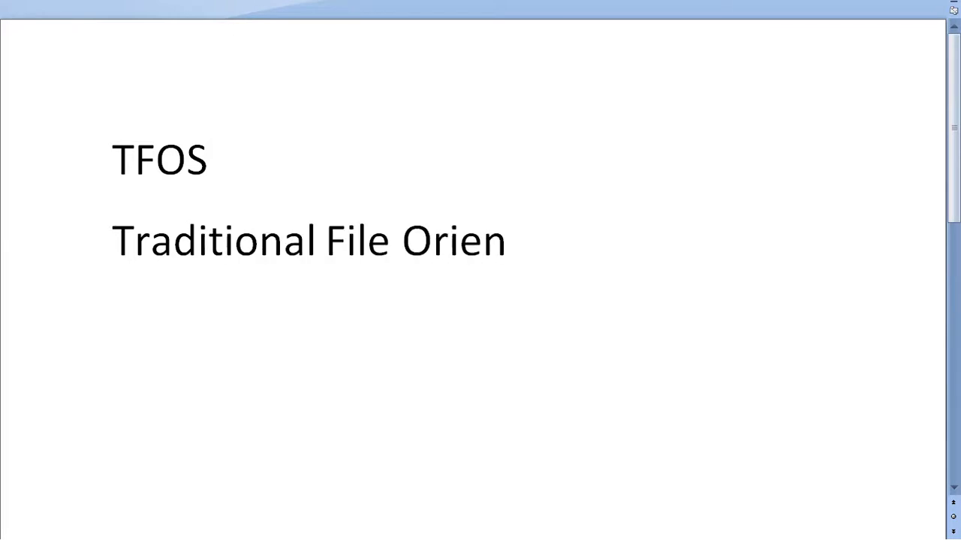
pyautogui.write('ted YStem')
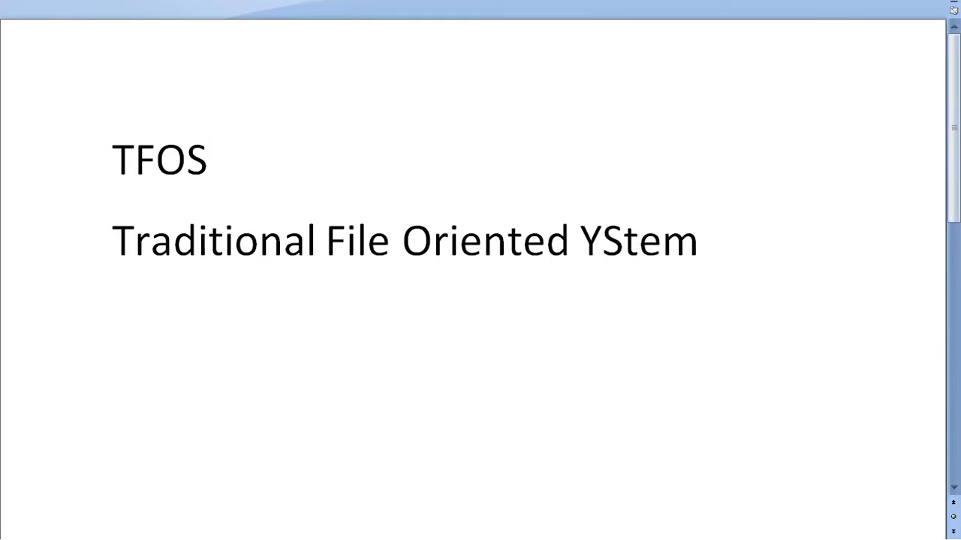
pyautogui.press('BackSpace')
pyautogui.press('BackSpace')
pyautogui.press('BackSpace')
pyautogui.press('BackSpace')
pyautogui.press('BackSpace')
pyautogui.write('System')
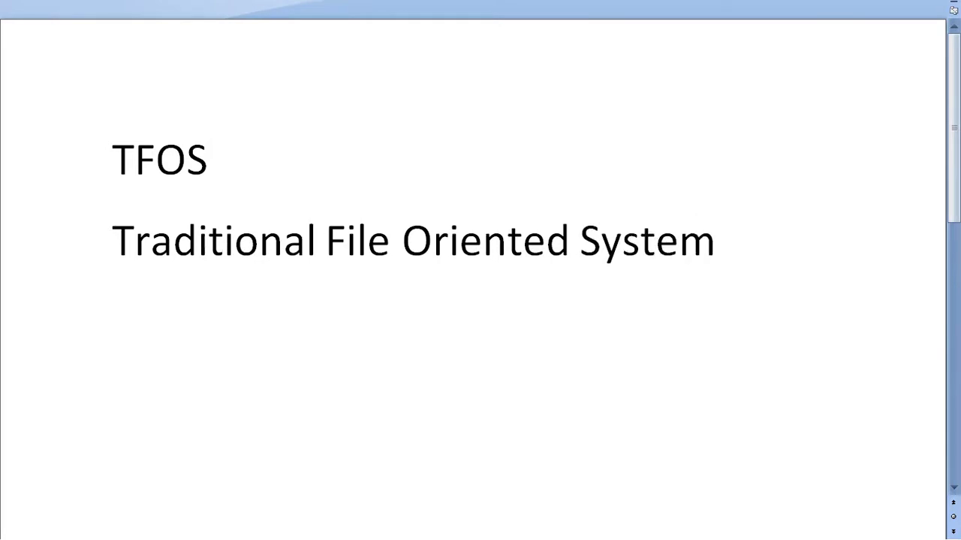
# Step: Add the line "Flat files" below "Traditional File Oriented System" and start a new paragraph
pyautogui.press('Return')
pyautogui.write('Flat fi')
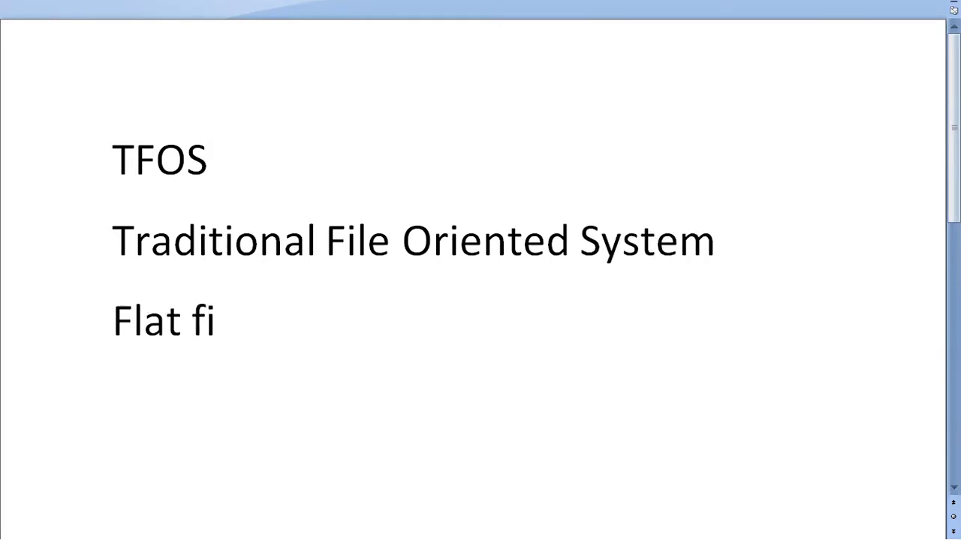
pyautogui.write('les')
pyautogui.press('Return')
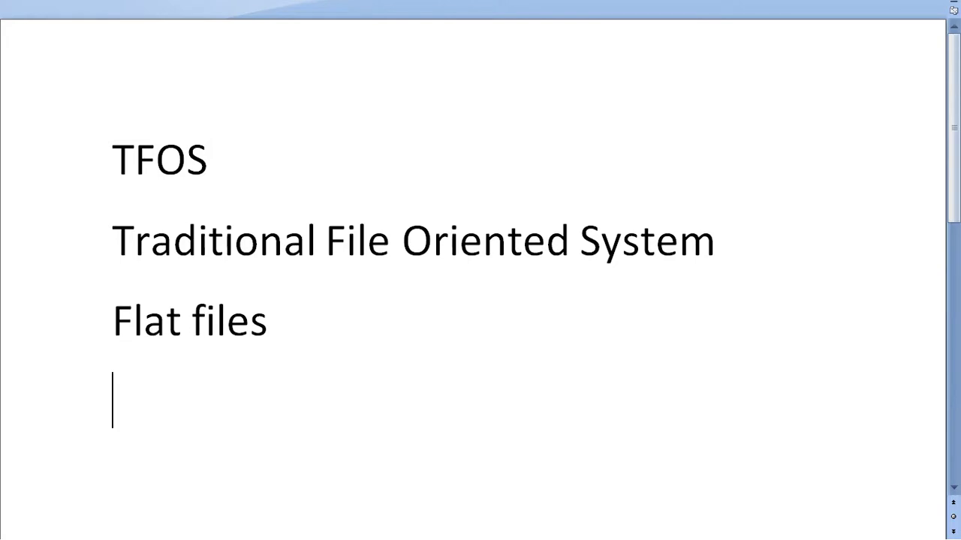
# Step: Add an empty line in the diagram's Flat File Systems box and enter "FILE HANDLING" below "Flat files" in the TFOS notes
pyautogui.hotkey('alt', 'Tab')
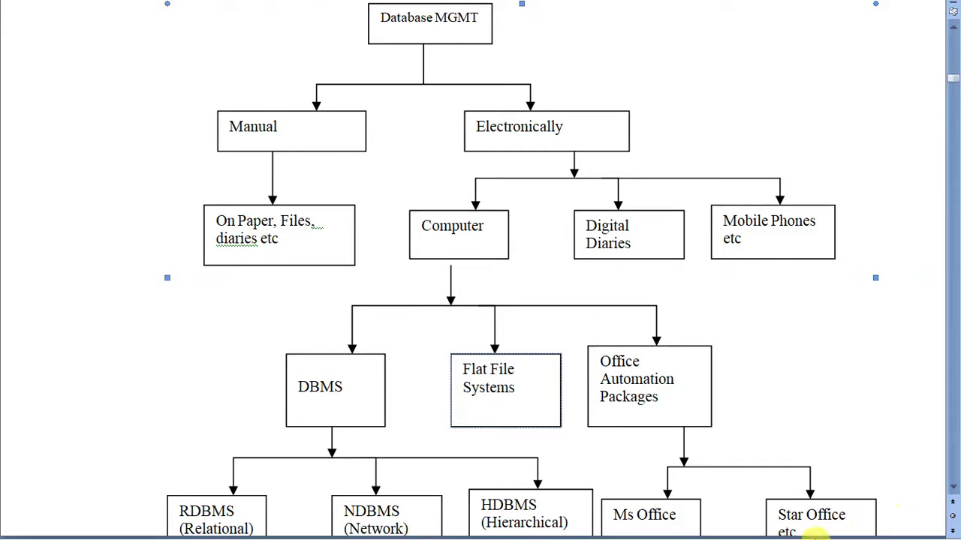
pyautogui.press('Return')
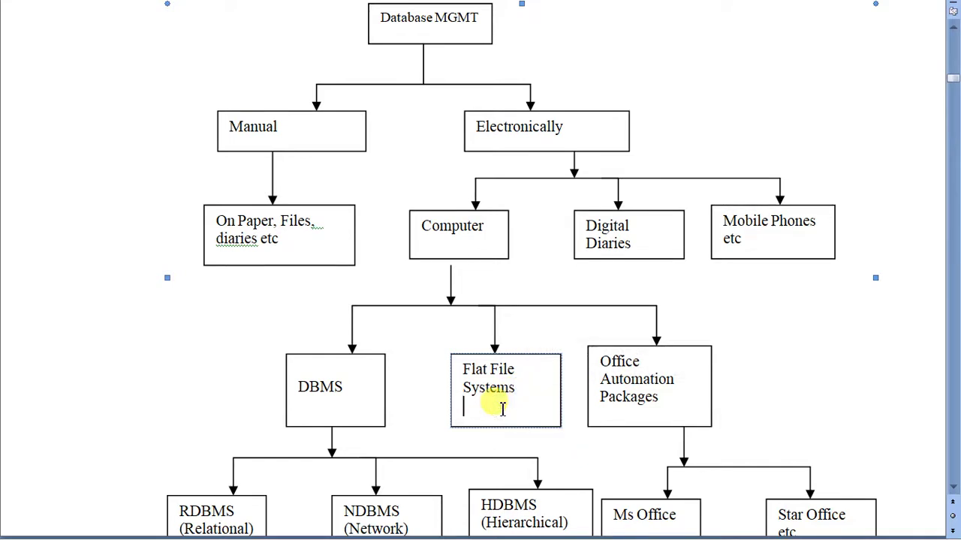
pyautogui.hotkey('alt', 'Tab')
pyautogui.write('FI')
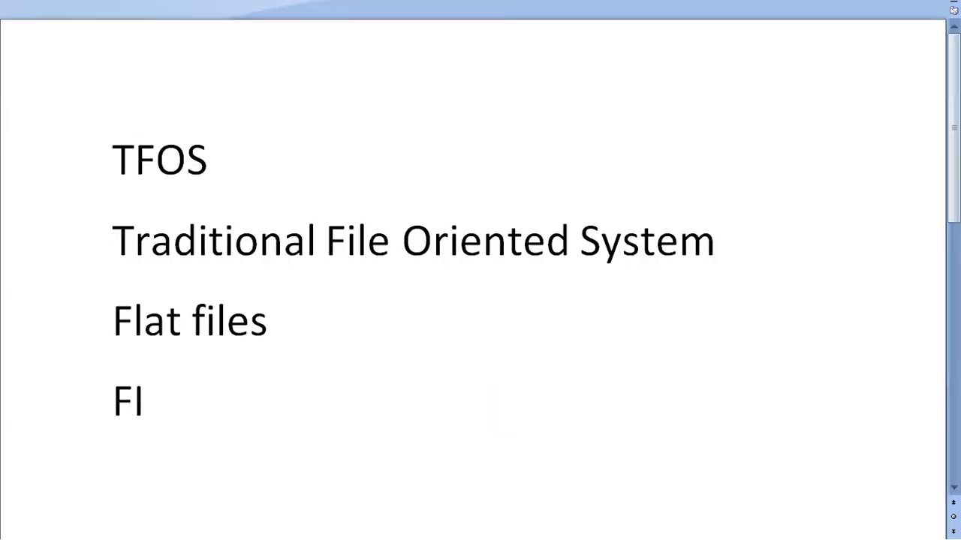
pyautogui.write('LE HANDLING')
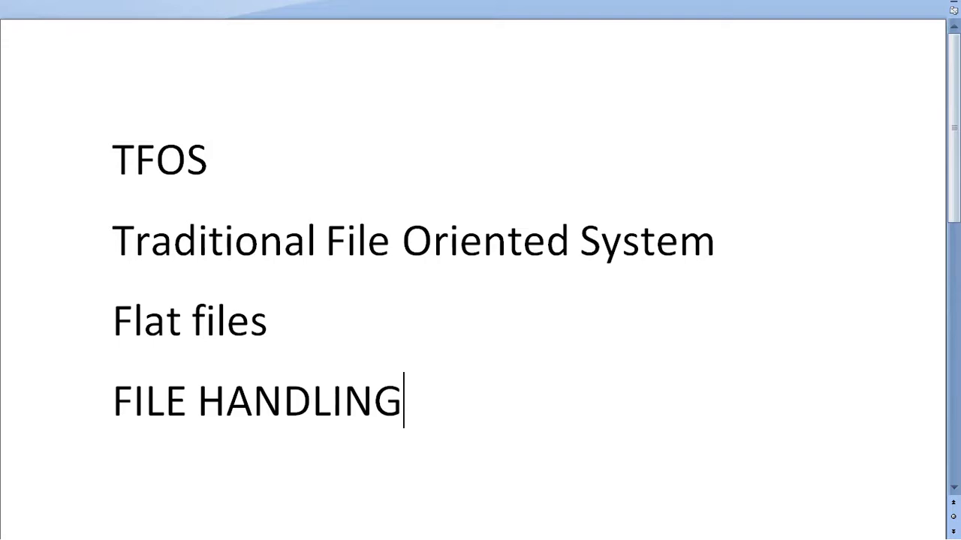
# Step: Switch to the Flat File System presentation in PowerPoint and advance from the title slide to slide 2
pyautogui.hotkey('alt', 'Tab')
pyautogui.hotkey('alt', 'Tab')
pyautogui.hotkey('alt', 'Tab')
pyautogui.hotkey('alt', 'Tab')
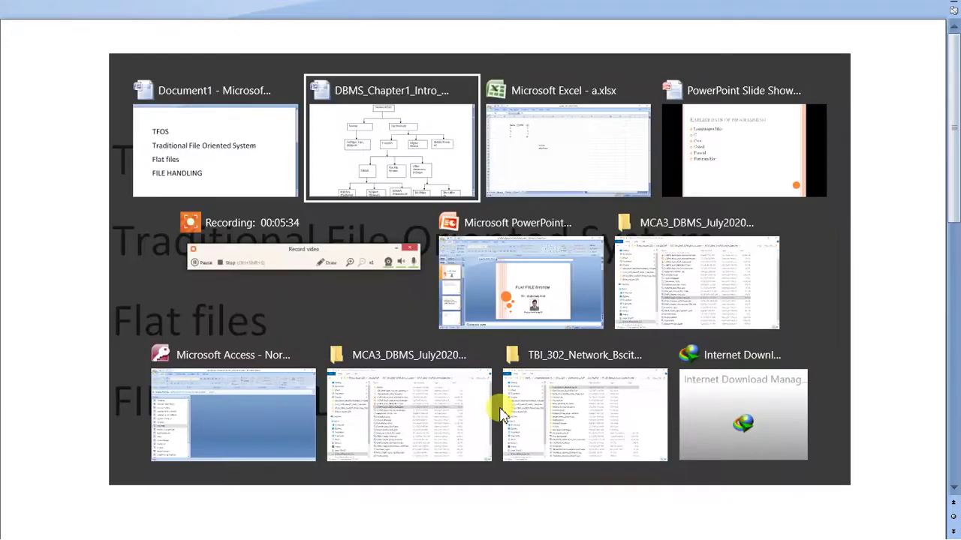
pyautogui.hotkey('alt', 'Tab')
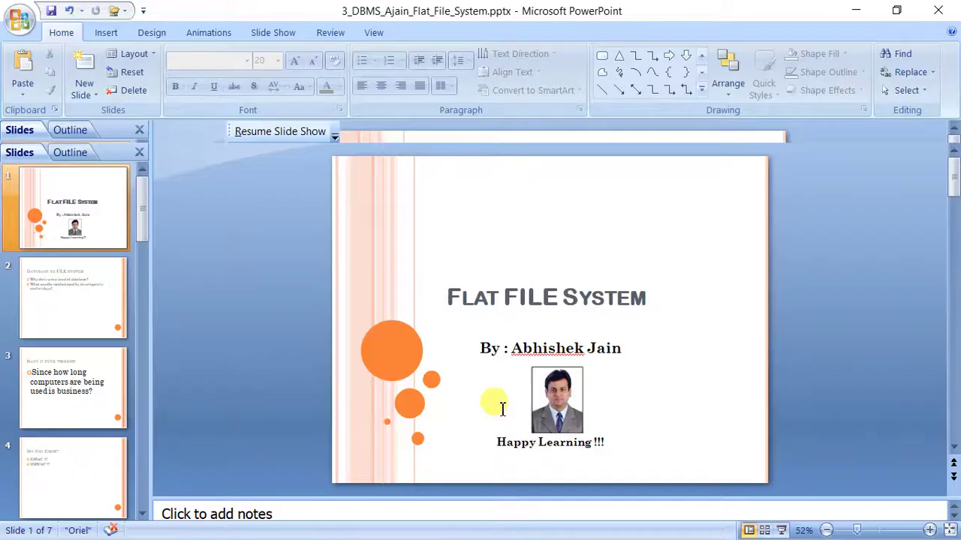
pyautogui.press('pagedown')
# Step: Switch to the MCA3_DBMS_July2020_Online_Class_Data folder in File Explorer and select Northwind.mdb
pyautogui.hotkey('alt', 'Tab')
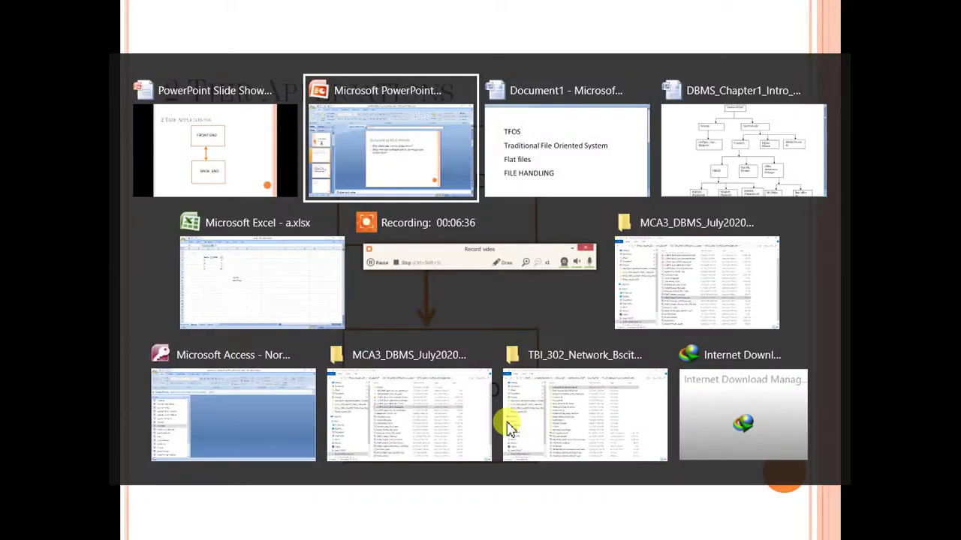
pyautogui.hotkey('alt', 'Tab')
pyautogui.hotkey('alt', 'Tab')
pyautogui.hotkey('alt', 'Tab')
pyautogui.hotkey('alt', 'Tab')
pyautogui.hotkey('alt', 'Tab')
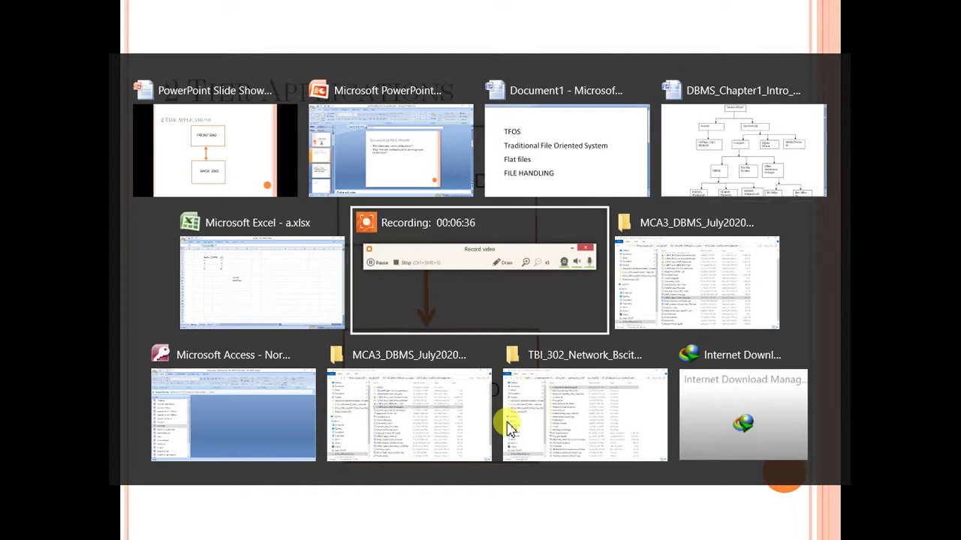
pyautogui.hotkey('alt', 'Tab')
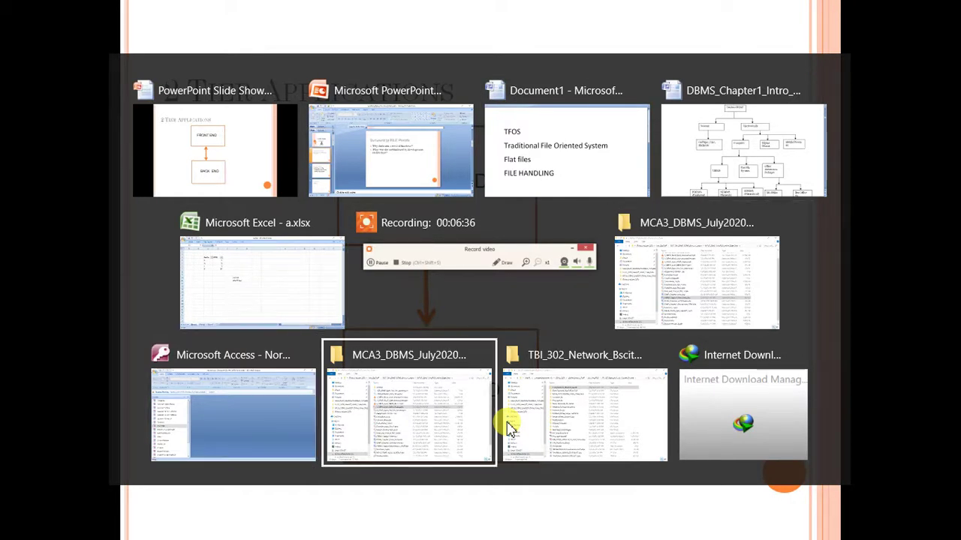
pyautogui.press('Down')
pyautogui.press('Down')
pyautogui.press('Down')
pyautogui.press('Down')
pyautogui.press('Down')
pyautogui.press('Down')
pyautogui.press('Down')
pyautogui.press('Down')
pyautogui.press('Down')
pyautogui.press('Down')
pyautogui.press('Down')
pyautogui.press('Down')
pyautogui.press('Down')
pyautogui.press('Down')
pyautogui.press('Down')
pyautogui.press('Down')
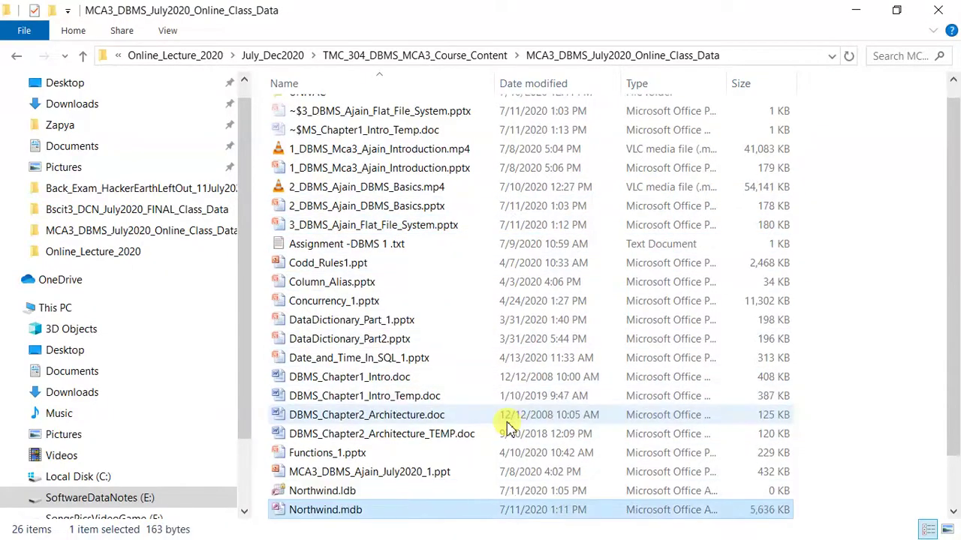
# Step: Switch to the Northwind database in Access, open the Employees form and reposition its window
pyautogui.press('Up')
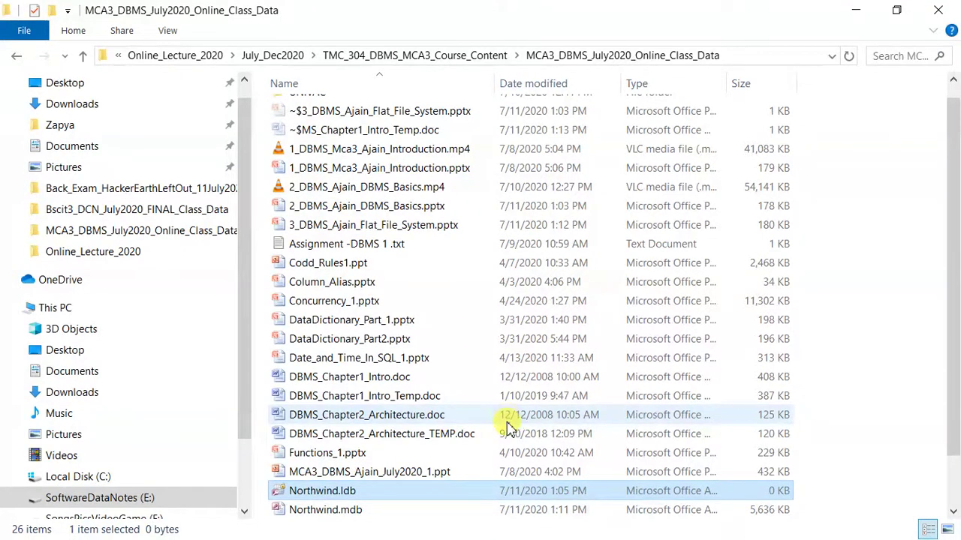
pyautogui.press('Down')
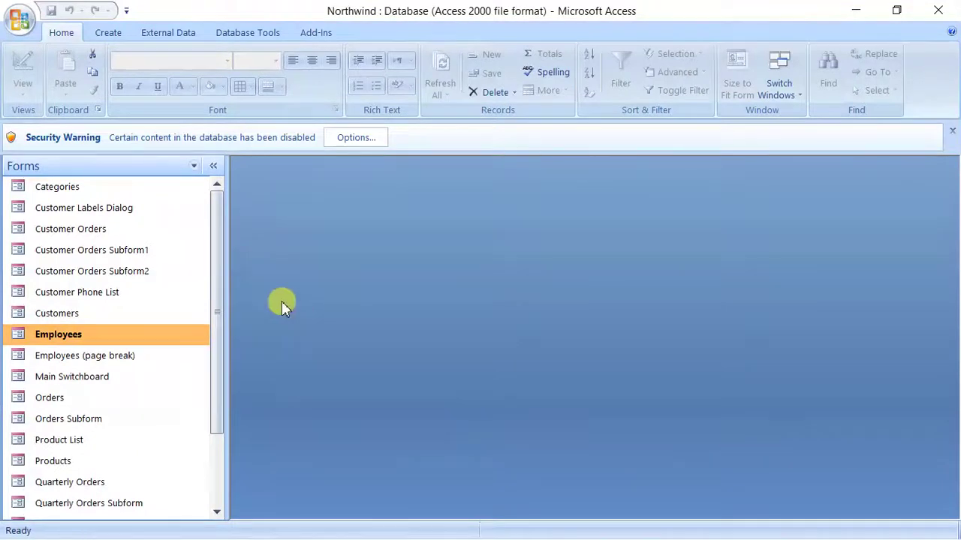
pyautogui.doubleClick(97, 338)
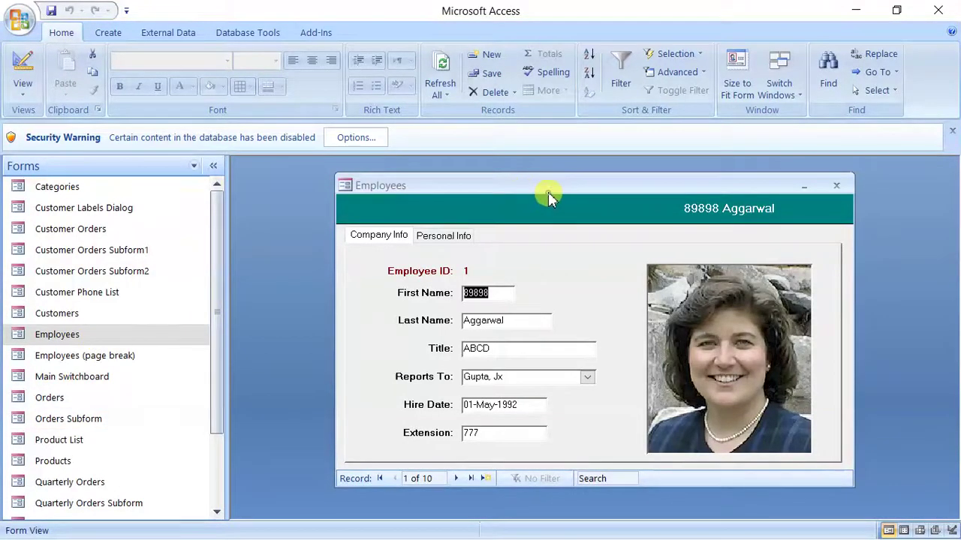
pyautogui.moveTo(548, 194); pyautogui.dragTo(488, 192)
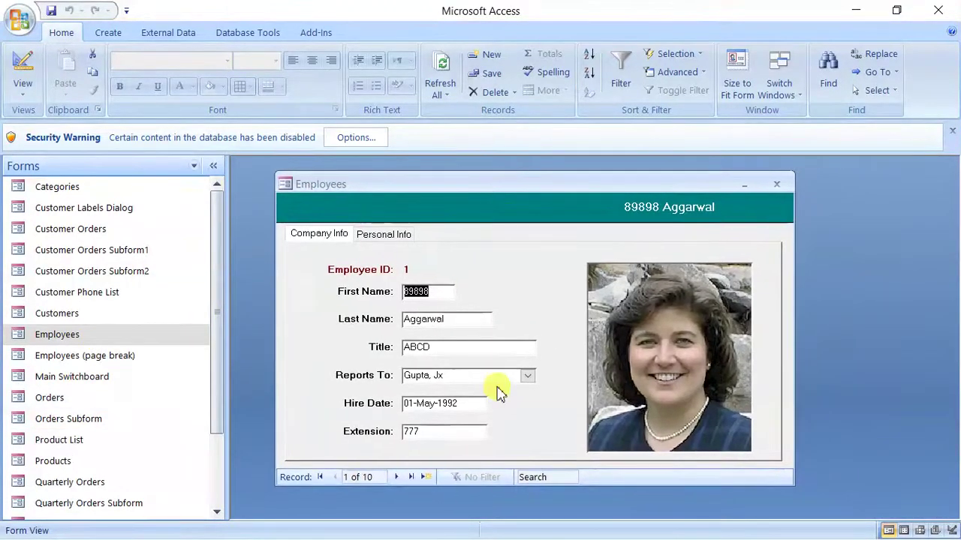
# Step: Page through the existing records in the Employees form up to the last employee
pyautogui.click(397, 478)
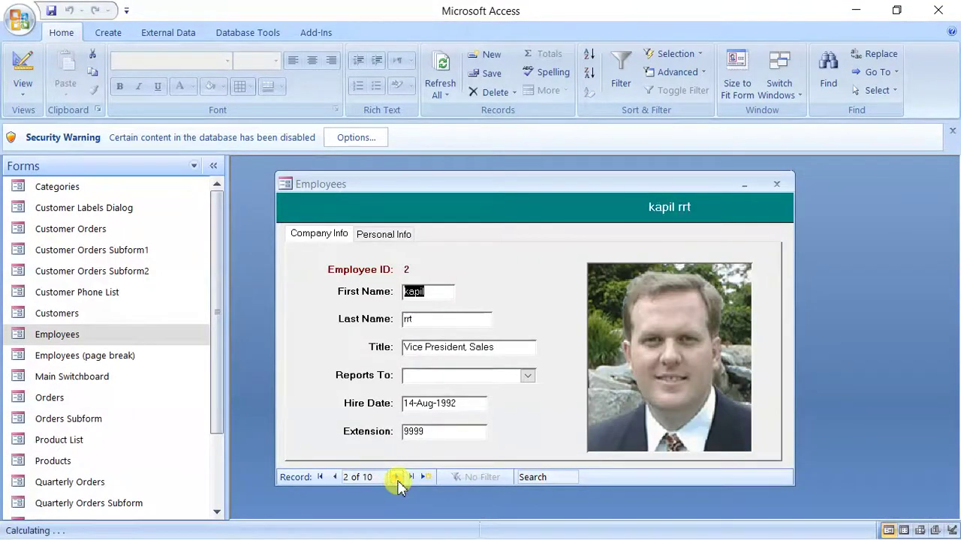
pyautogui.click(397, 478)
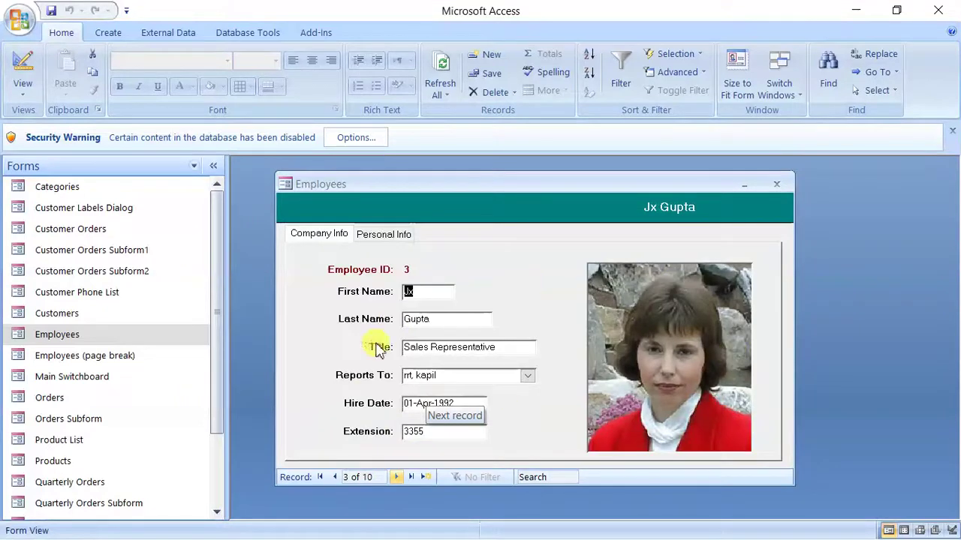
pyautogui.click(396, 478)
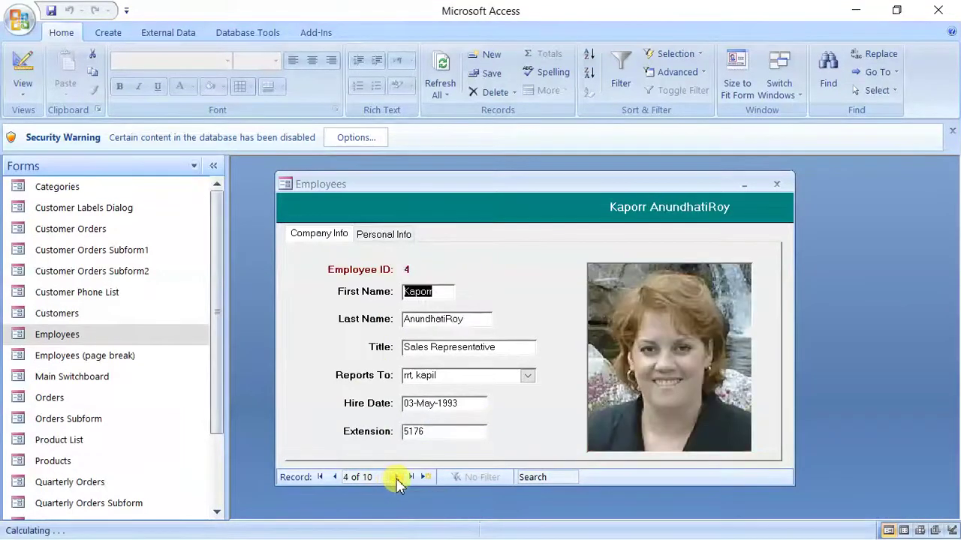
pyautogui.click(396, 478)
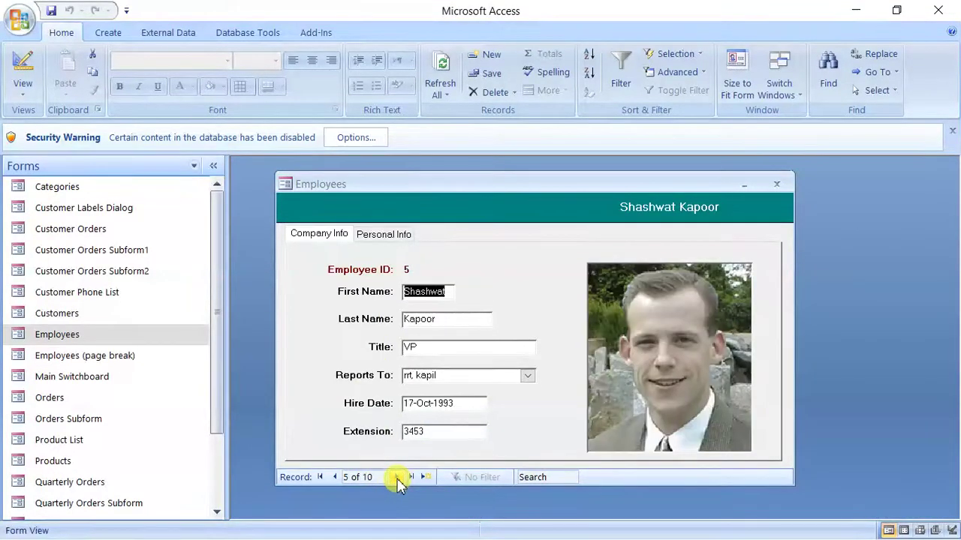
pyautogui.click(335, 478)
pyautogui.click(395, 477)
pyautogui.click(396, 477)
pyautogui.click(396, 477)
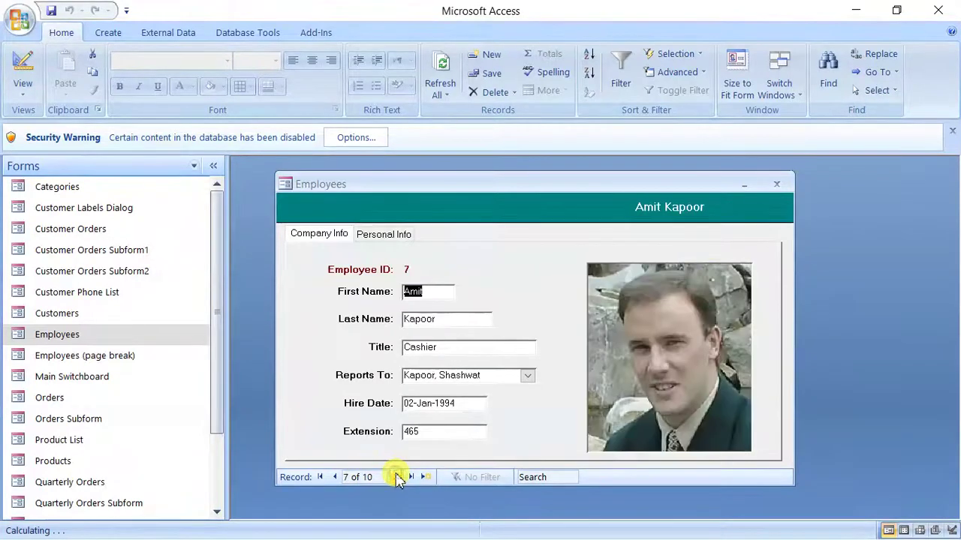
pyautogui.click(395, 478)
pyautogui.click(396, 478)
pyautogui.click(396, 477)
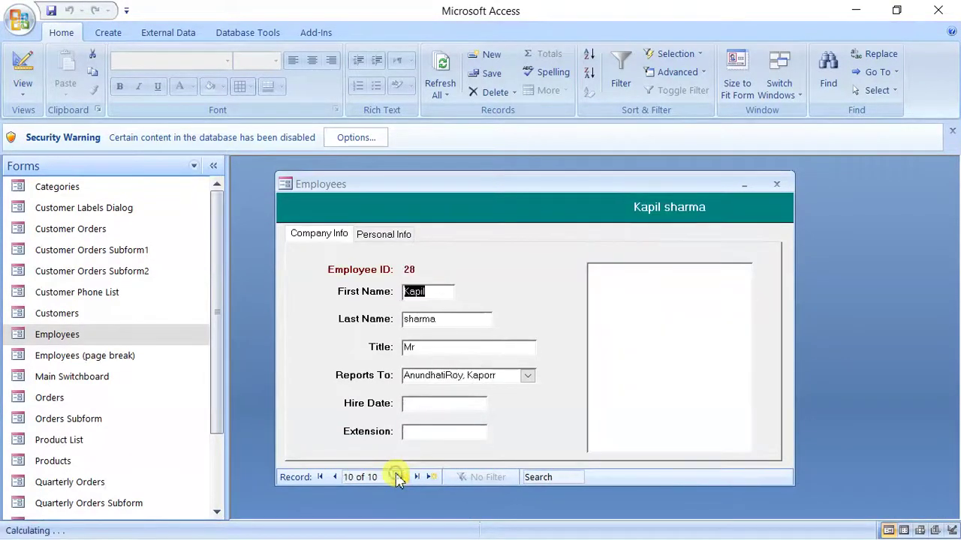
# Step: Start a new employee record and enter the employee's first and last name
pyautogui.click(404, 478)
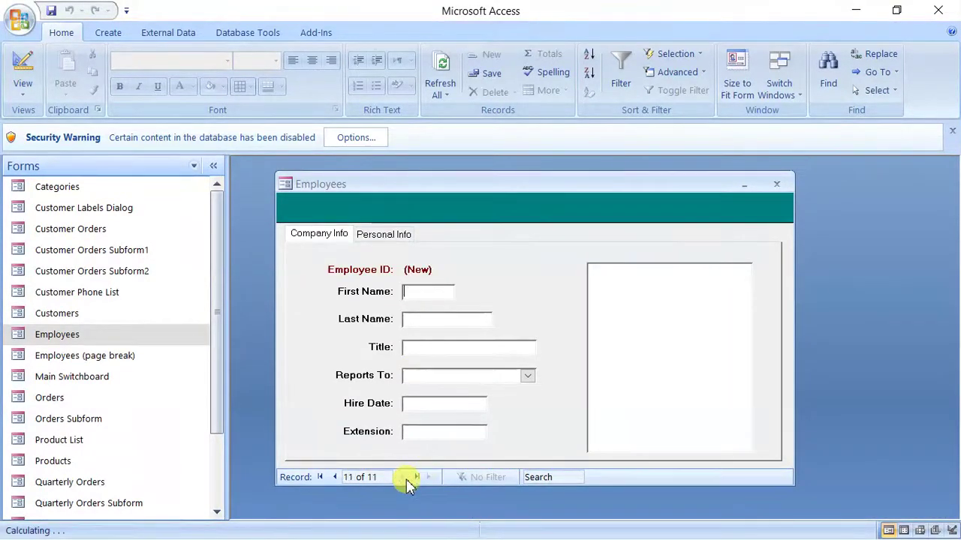
pyautogui.click(428, 292)
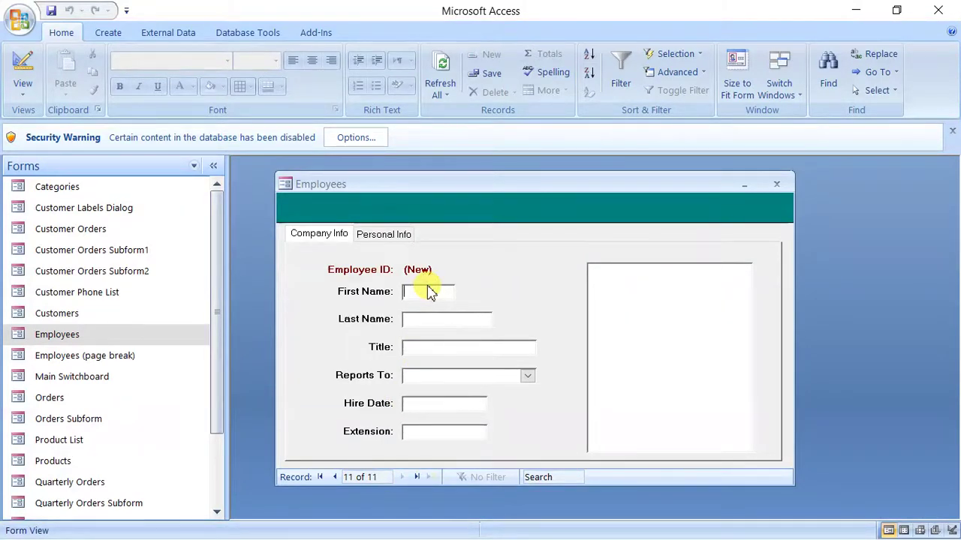
pyautogui.write('M')
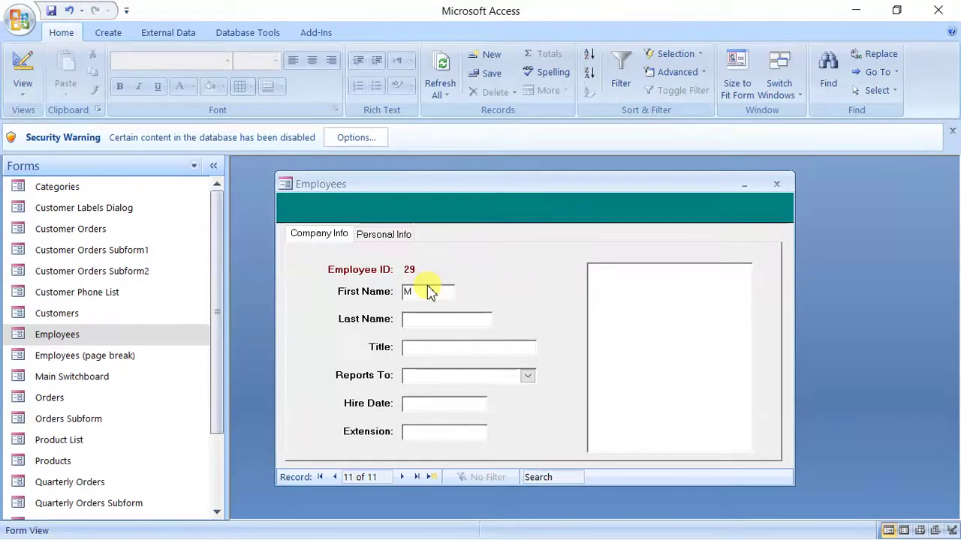
pyautogui.write('ohit')
pyautogui.press('Tab')
pyautogui.write('S')
pyautogui.press('Tab')
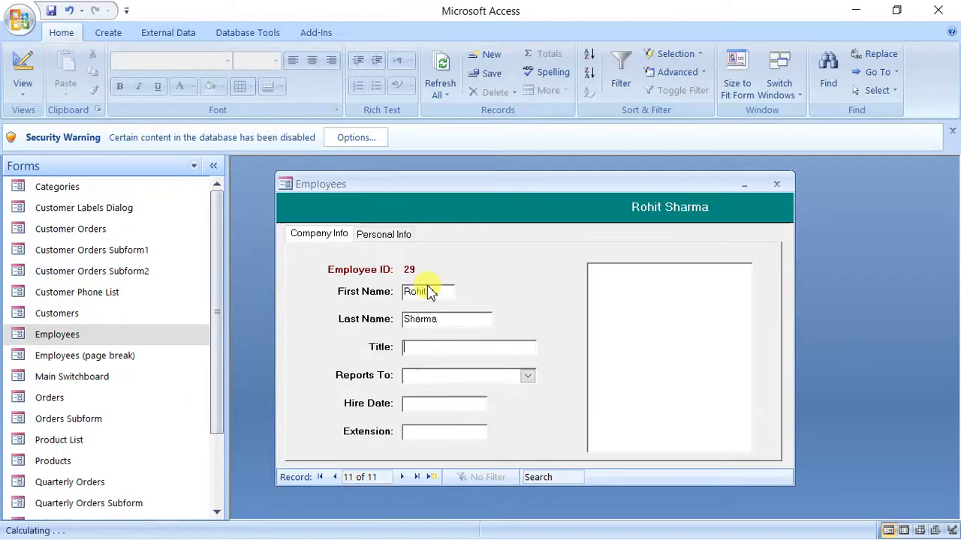
# Step: Set the new employee's title to Mr, choose the first listed supervisor, enter an extension number, and move on to a blank record
pyautogui.write('Mr')
pyautogui.press('Tab')
pyautogui.press('Tab')
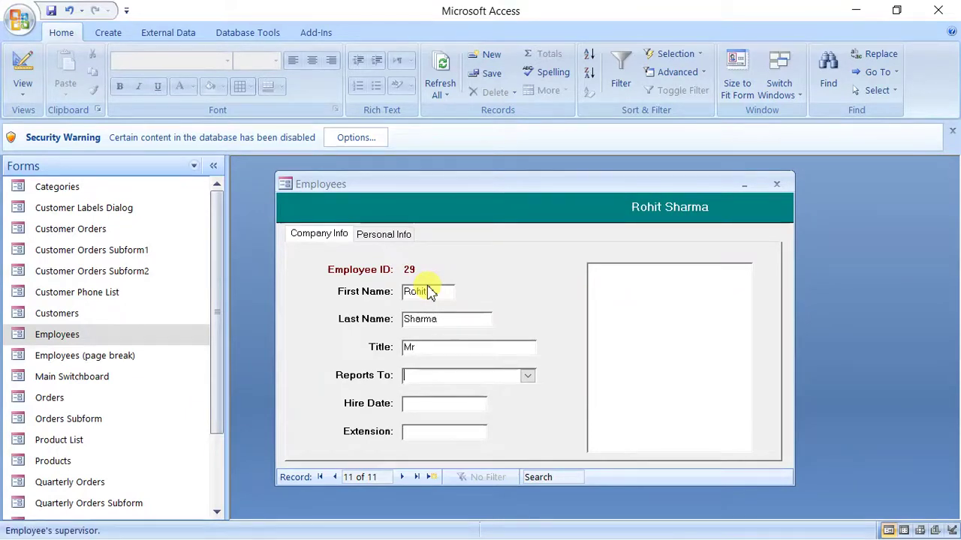
pyautogui.press('F4')
pyautogui.press('Down')
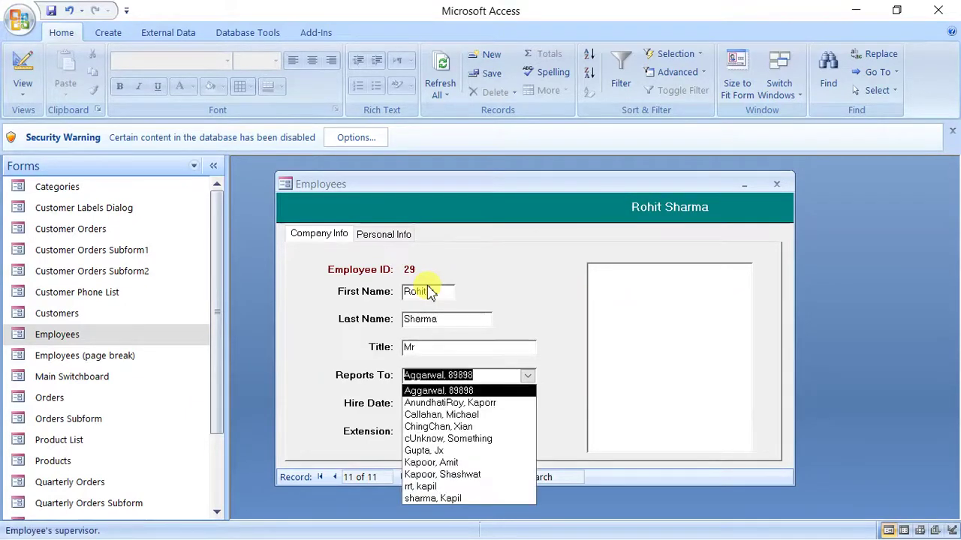
pyautogui.press('Tab')
pyautogui.press('Tab')
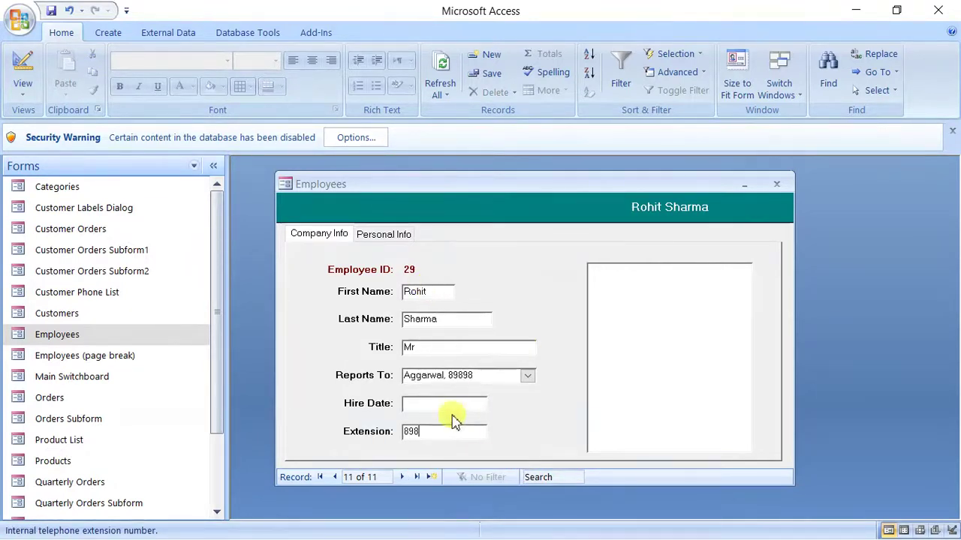
pyautogui.click(403, 480)
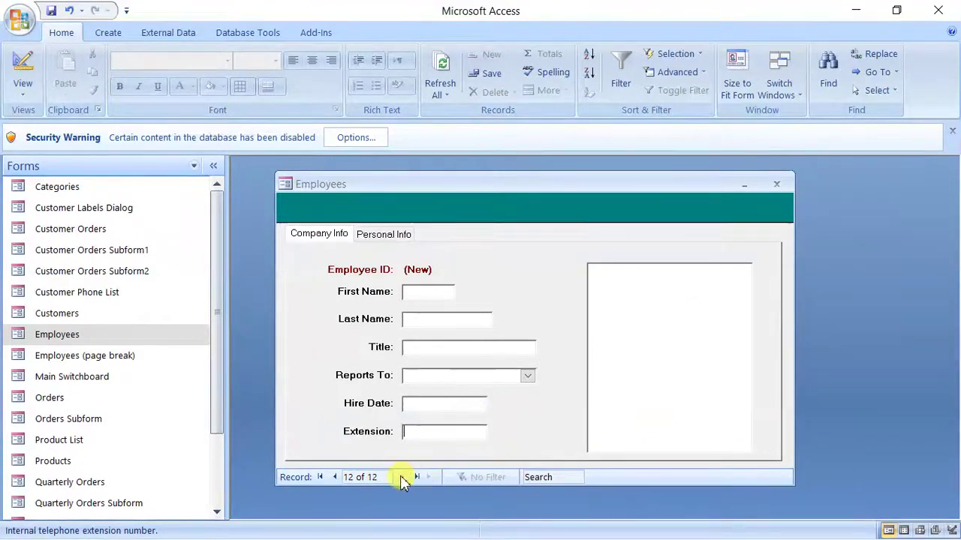
# Step: Go to the third record in the Employees form and open the Employees table from the database's tables
pyautogui.click(322, 478)
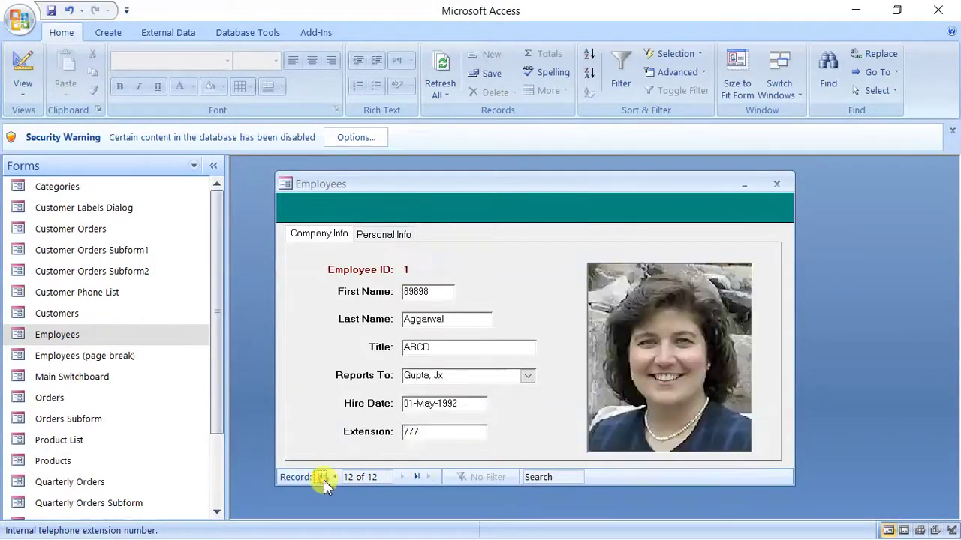
pyautogui.doubleClick(394, 477)
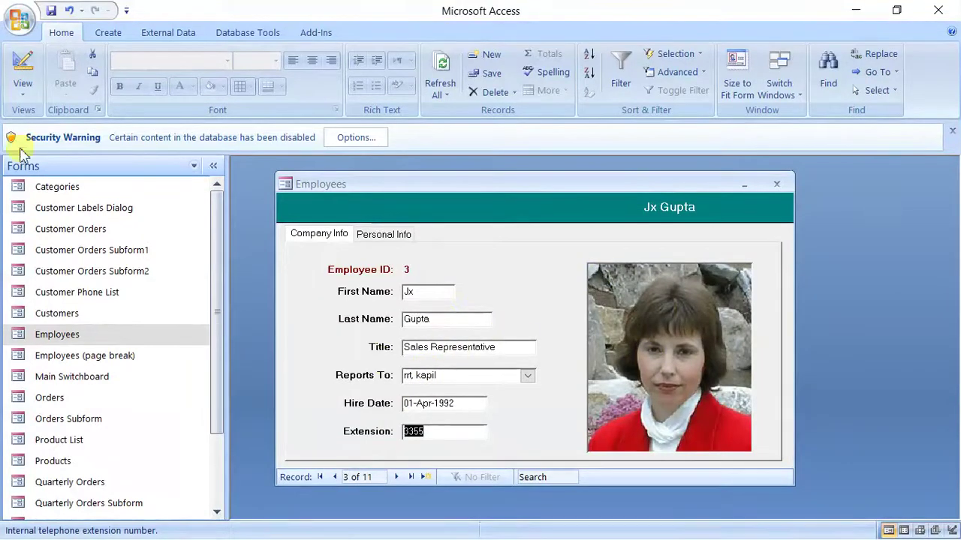
pyautogui.click(194, 165)
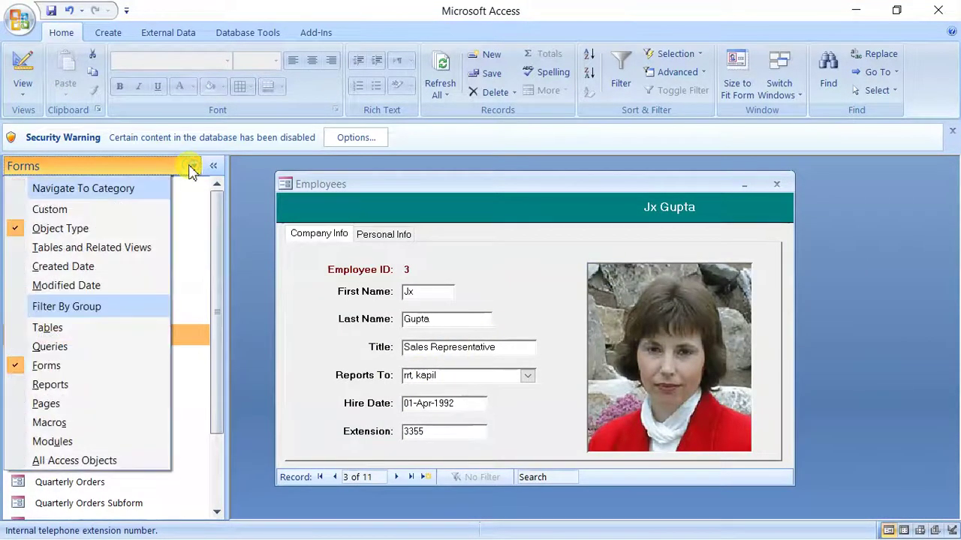
pyautogui.click(45, 328)
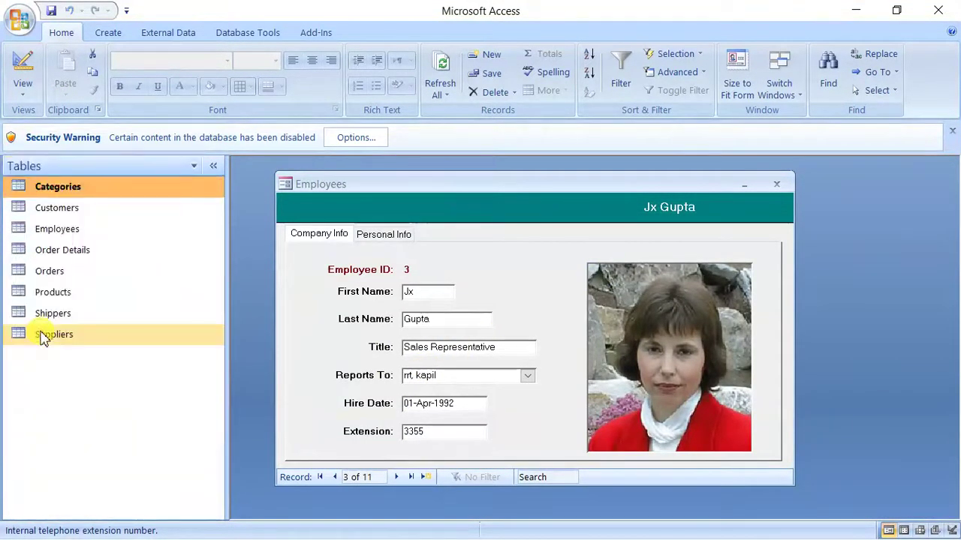
pyautogui.doubleClick(60, 231)
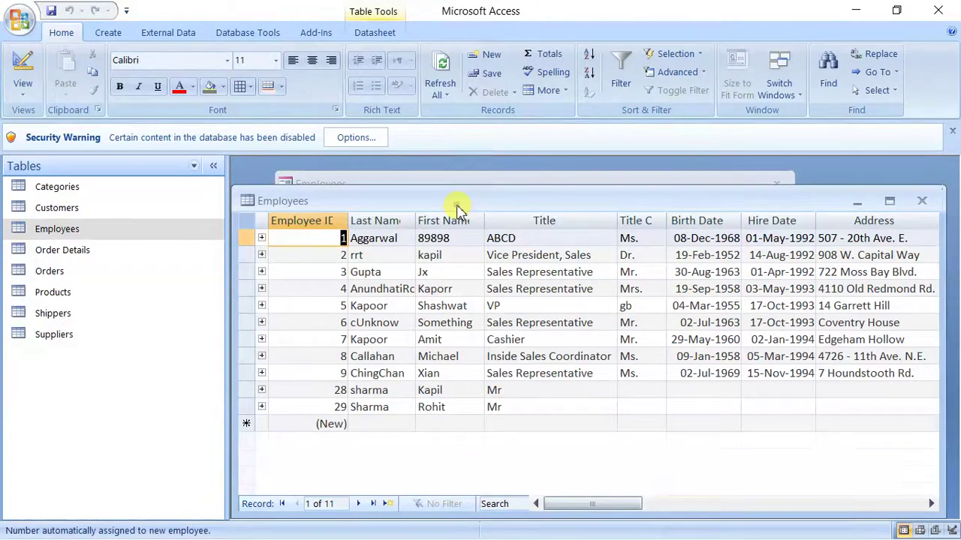
# Step: Arrange the Employees form and table windows so both are visible, and return the form to the first record
pyautogui.moveTo(458, 206); pyautogui.dragTo(686, 189)
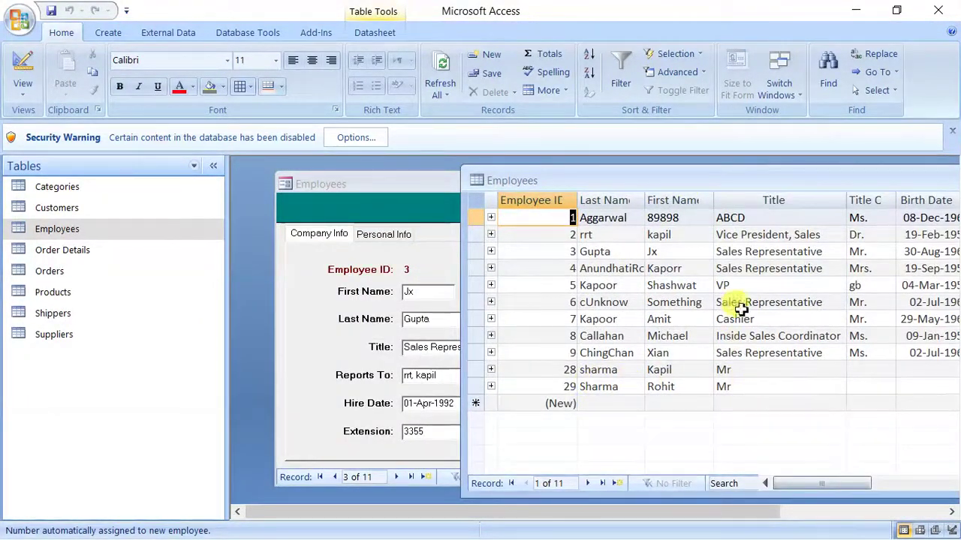
pyautogui.moveTo(809, 192); pyautogui.dragTo(938, 257)
pyautogui.click(507, 323)
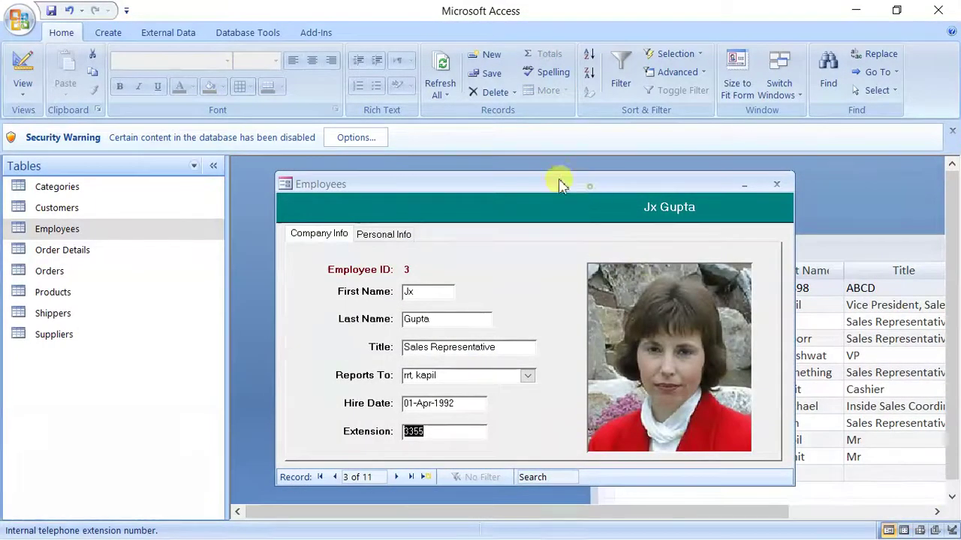
pyautogui.moveTo(557, 185); pyautogui.dragTo(493, 160)
pyautogui.click(821, 257)
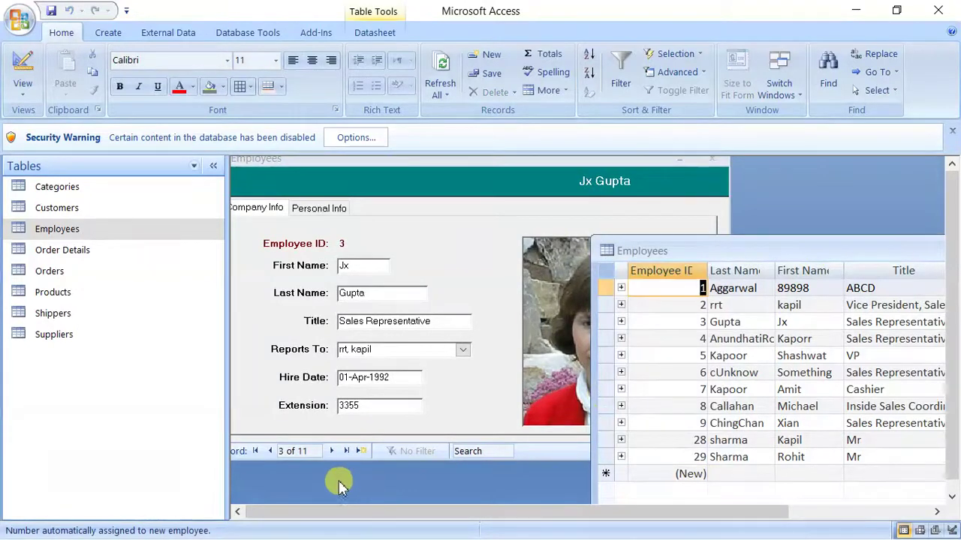
pyautogui.click(270, 451)
pyautogui.click(270, 451)
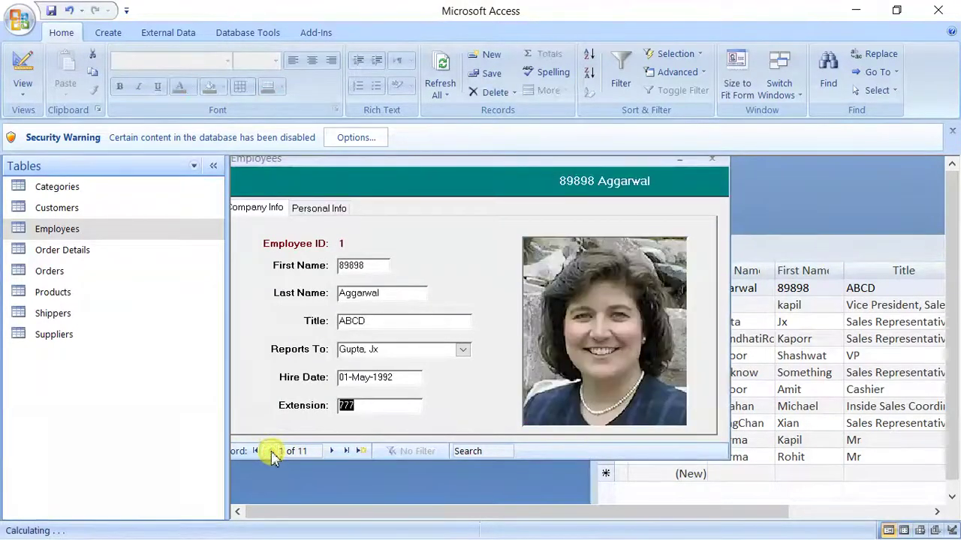
pyautogui.moveTo(811, 250); pyautogui.dragTo(872, 254)
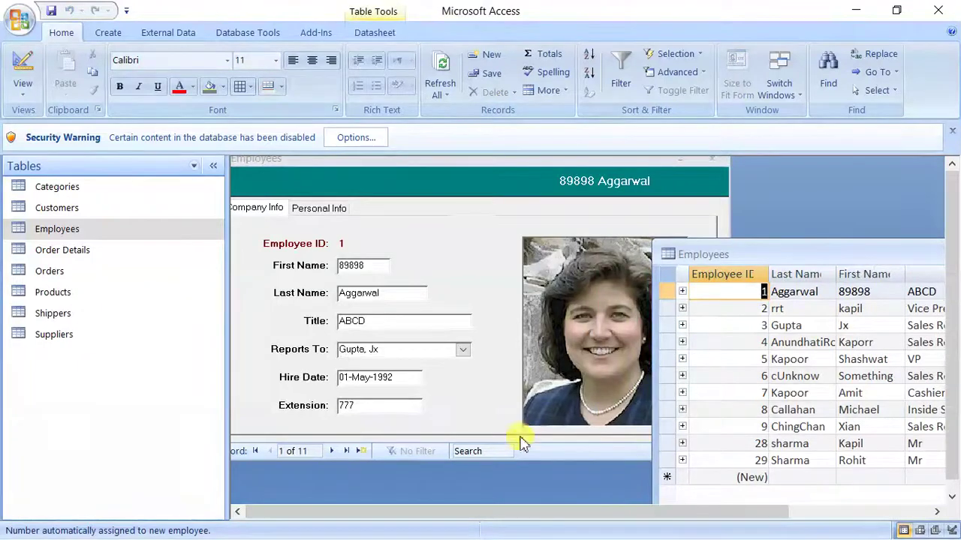
# Step: Replace the first name of employee 1 in the Employees form and commit the change by moving to the second record
pyautogui.click(331, 451)
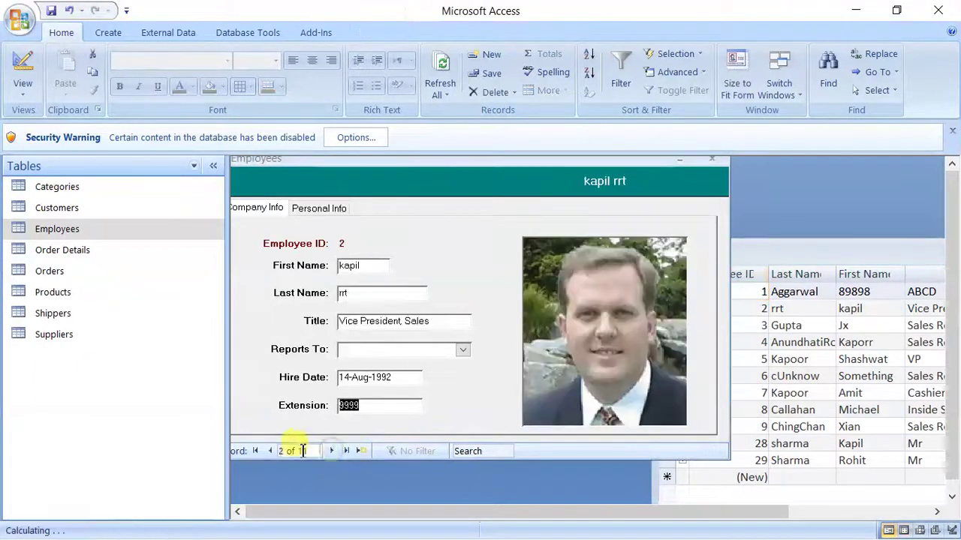
pyautogui.click(270, 451)
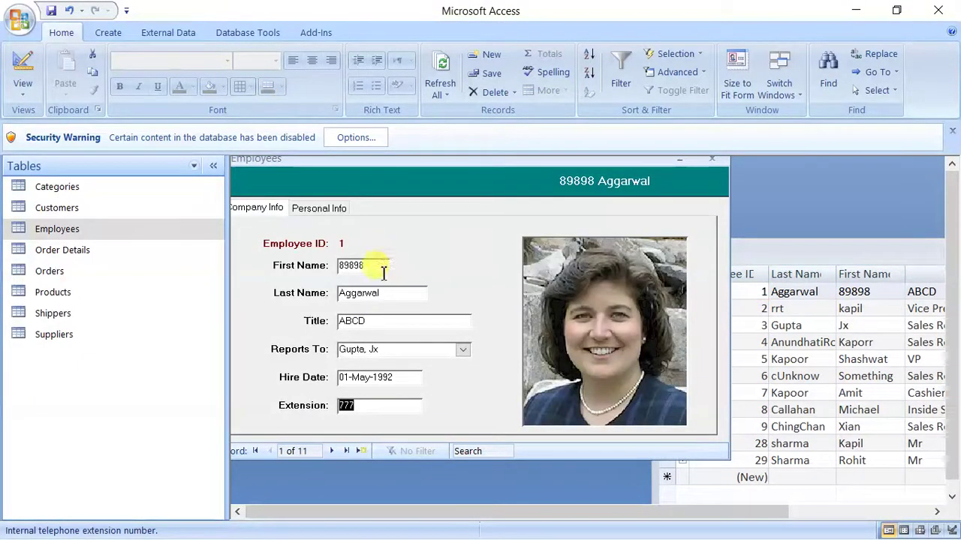
pyautogui.click(319, 267)
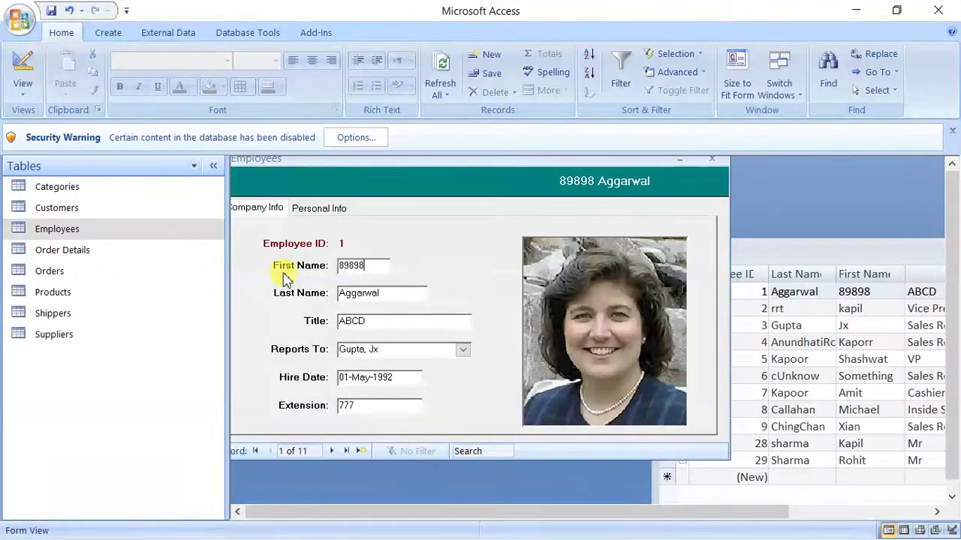
pyautogui.press('BackSpace')
pyautogui.press('BackSpace')
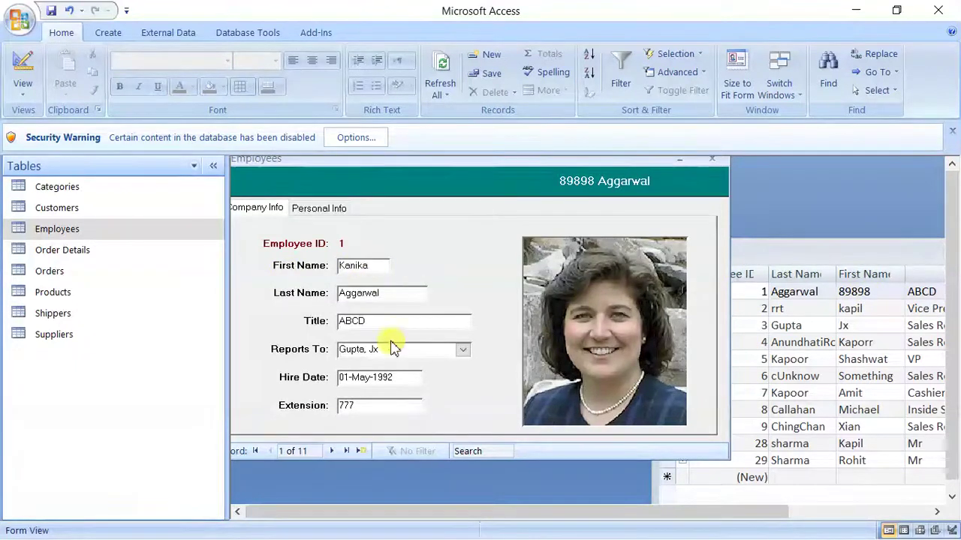
pyautogui.click(331, 451)
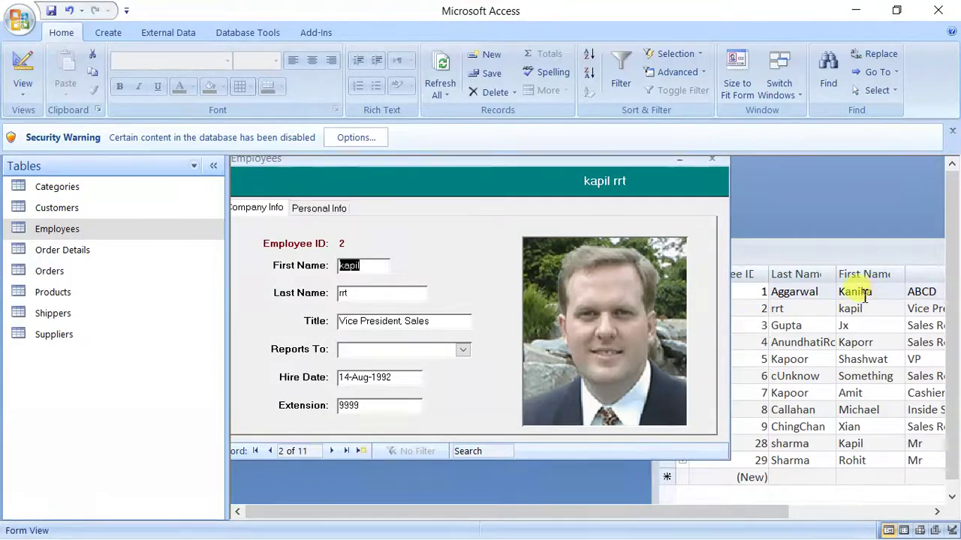
# Step: Bring the Employees table to the front and maximize it
pyautogui.click(839, 252)
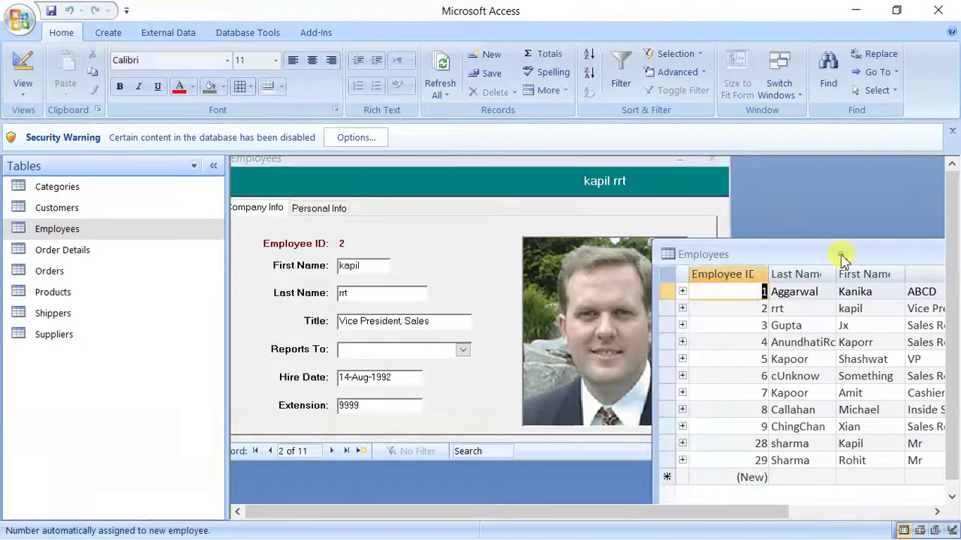
pyautogui.doubleClick(842, 257)
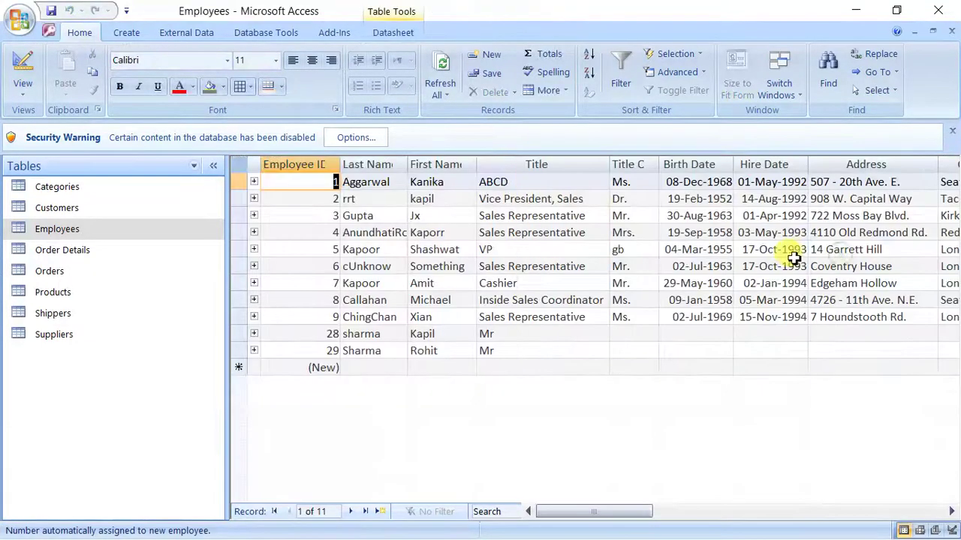
# Step: Restore the maximized Employees table window and alternate between the form and the table to compare the front end with its stored data
pyautogui.click(933, 33)
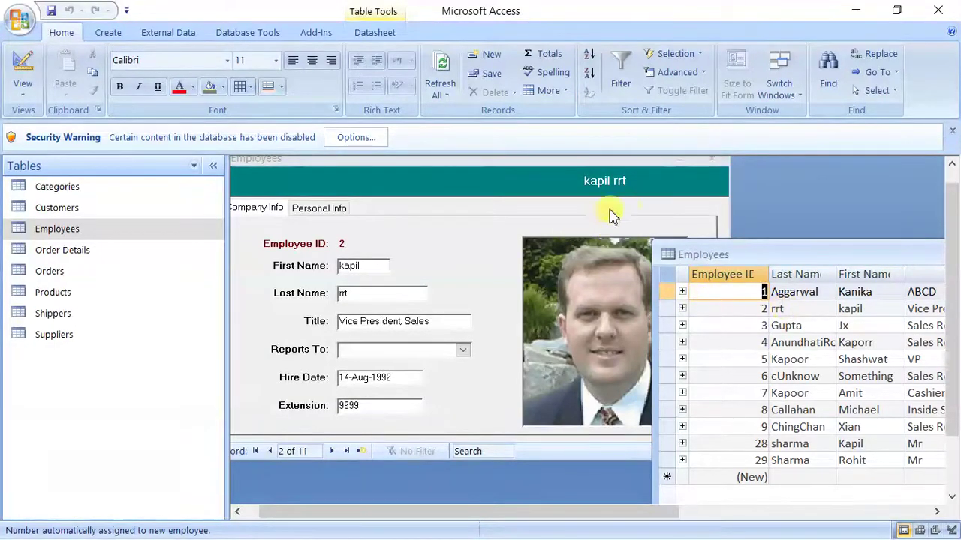
pyautogui.click(563, 210)
pyautogui.click(789, 253)
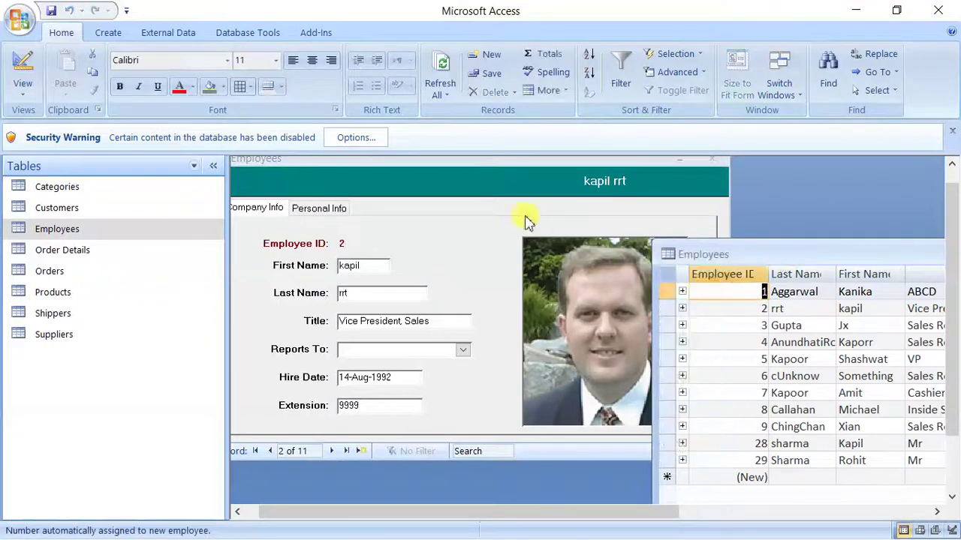
pyautogui.click(503, 216)
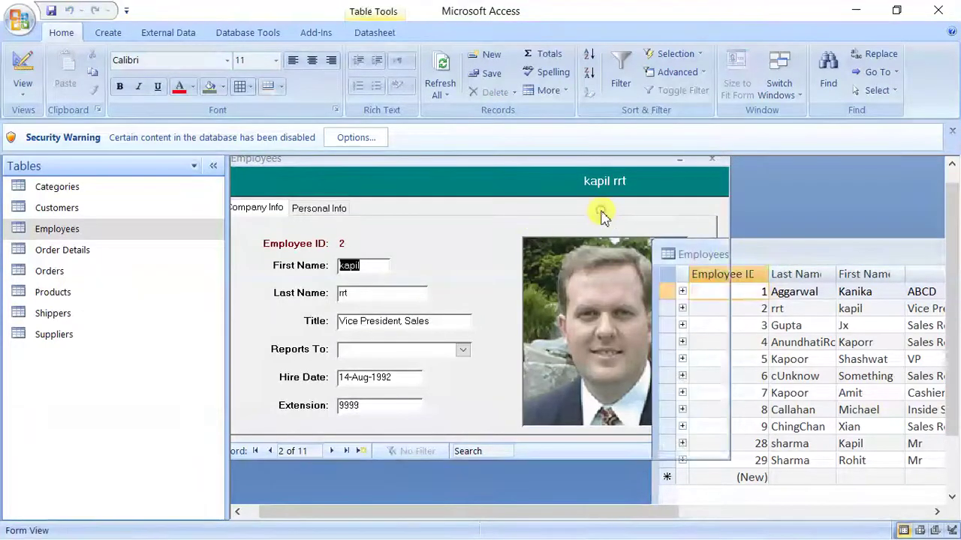
pyautogui.click(753, 246)
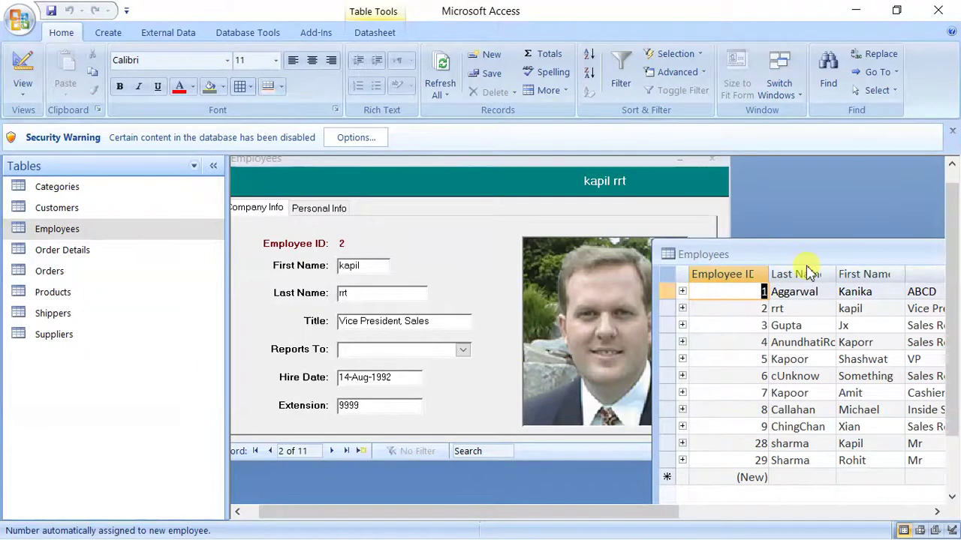
pyautogui.click(461, 247)
# Step: Switch from Access to the PowerPoint presentation window
pyautogui.hotkey('alt', 'Tab')
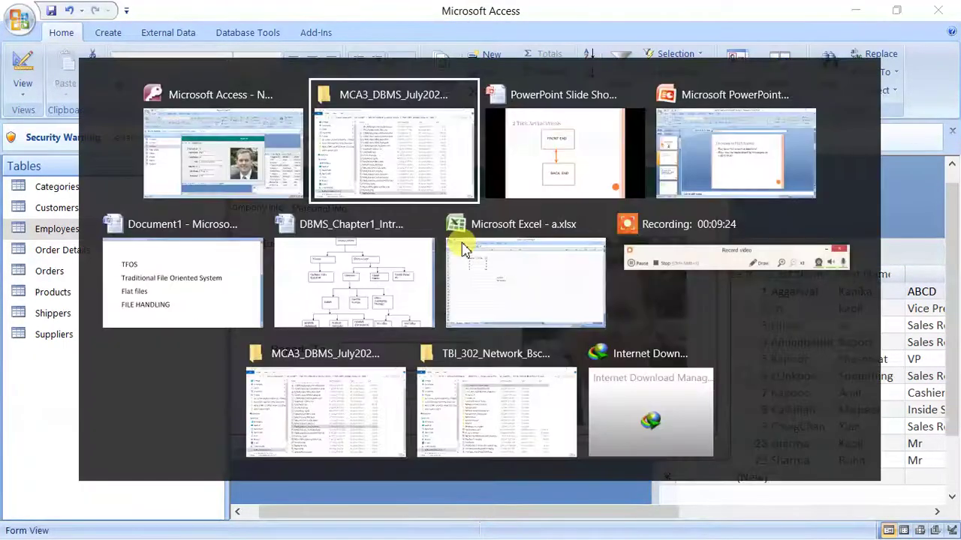
pyautogui.hotkey('alt', 'Tab')
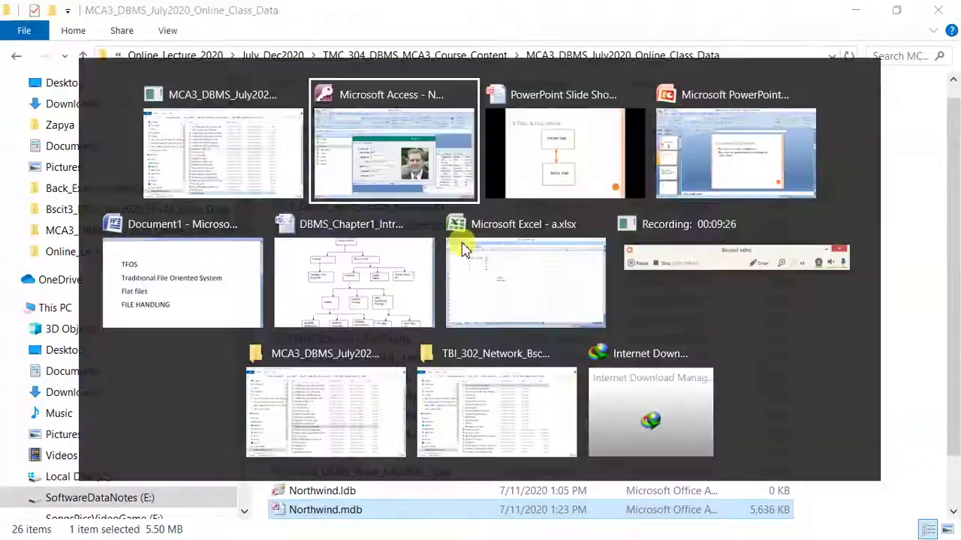
pyautogui.hotkey('alt', 'Tab')
pyautogui.hotkey('alt', 'Tab')
pyautogui.hotkey('alt', 'Tab')
pyautogui.hotkey('alt', 'Tab')
pyautogui.hotkey('alt', 'Tab')
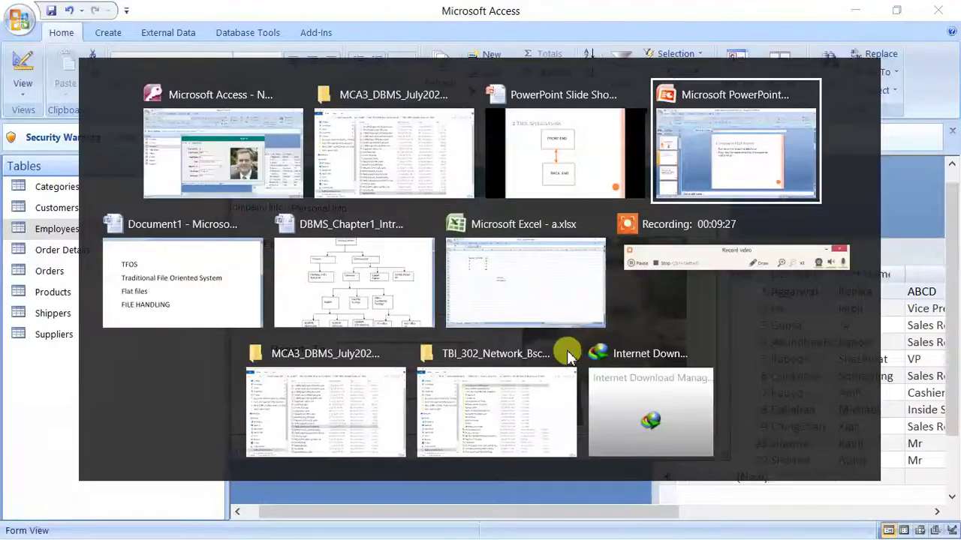